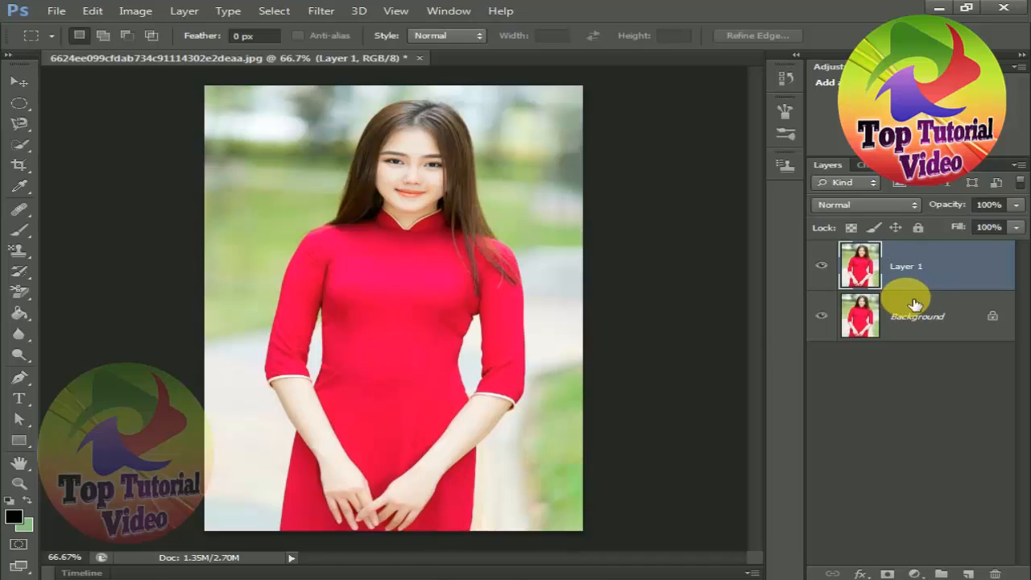
# Step: Select the whole woman on Layer 1 with the Quick Selection tool, excluding the background gaps between her arms and body
pyautogui.click(21, 147)
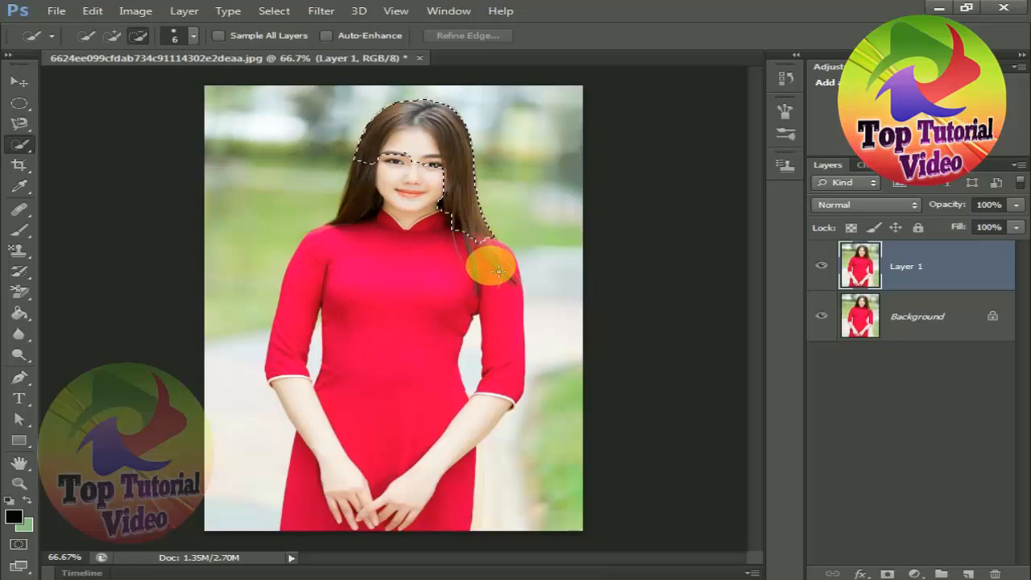
pyautogui.moveTo(513, 320)
pyautogui.mouseDown()
pyautogui.moveTo(474, 259)
pyautogui.moveTo(417, 255)
pyautogui.moveTo(381, 207)
pyautogui.moveTo(384, 192)
pyautogui.moveTo(371, 257)
pyautogui.moveTo(390, 336)
pyautogui.moveTo(383, 467)
pyautogui.mouseUp()
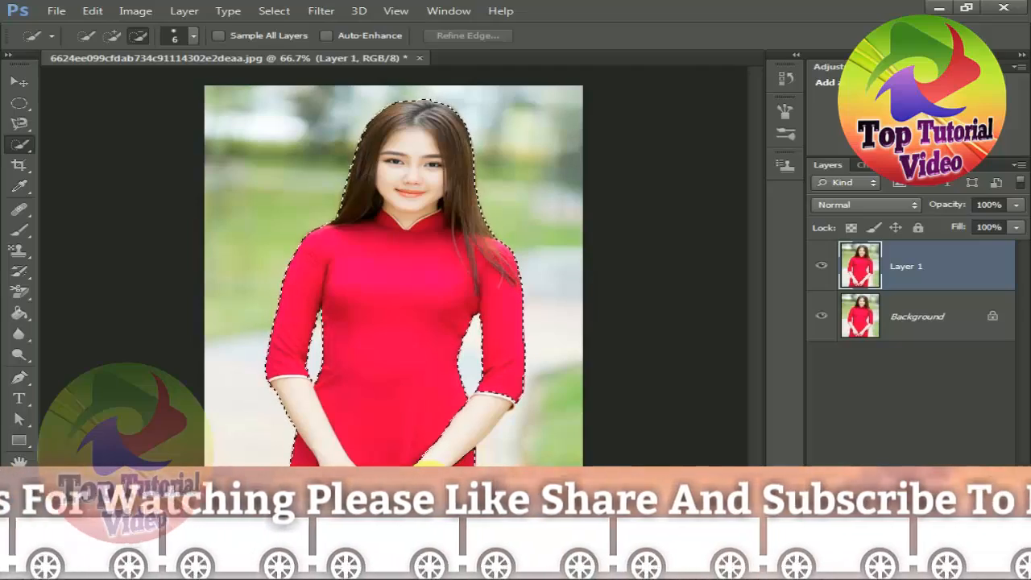
pyautogui.hotkey('ctrl', 'z')
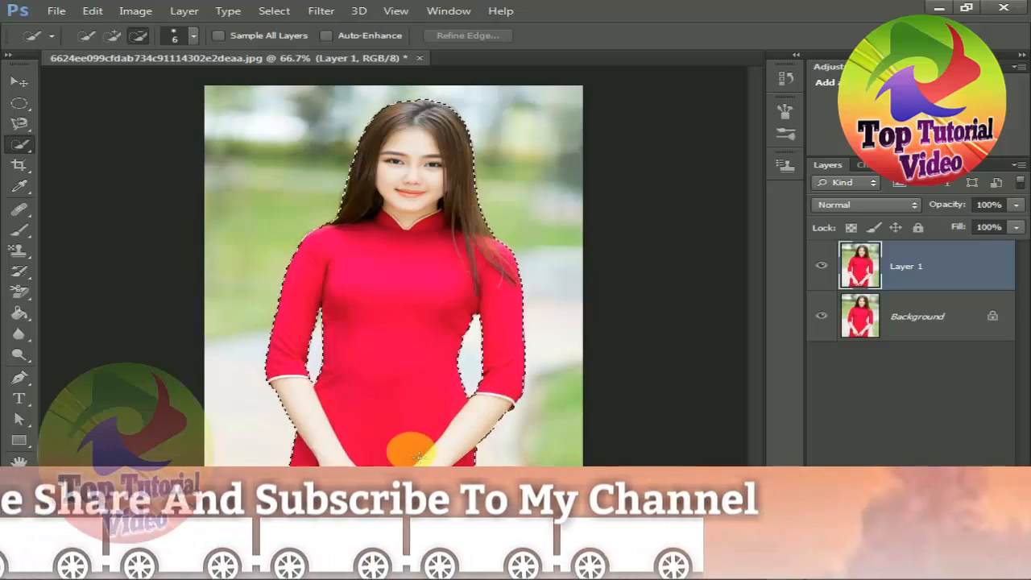
pyautogui.moveTo(312, 343)
pyautogui.mouseDown()
pyautogui.moveTo(330, 317)
pyautogui.moveTo(322, 271)
pyautogui.moveTo(391, 223)
pyautogui.moveTo(374, 179)
pyautogui.mouseUp()
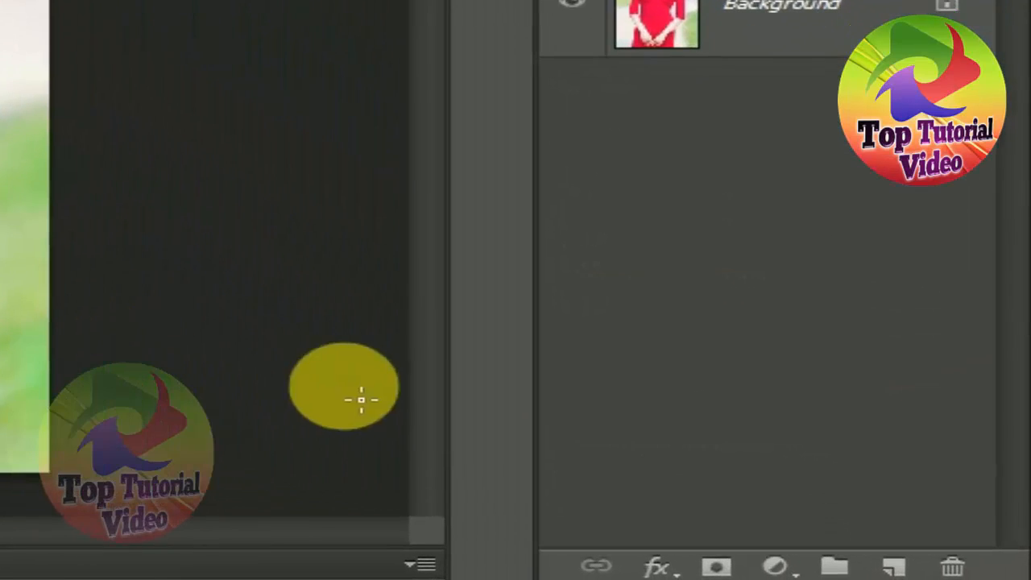
# Step: Add a layer mask to Layer 1 from the selection of the woman
pyautogui.click(715, 570)
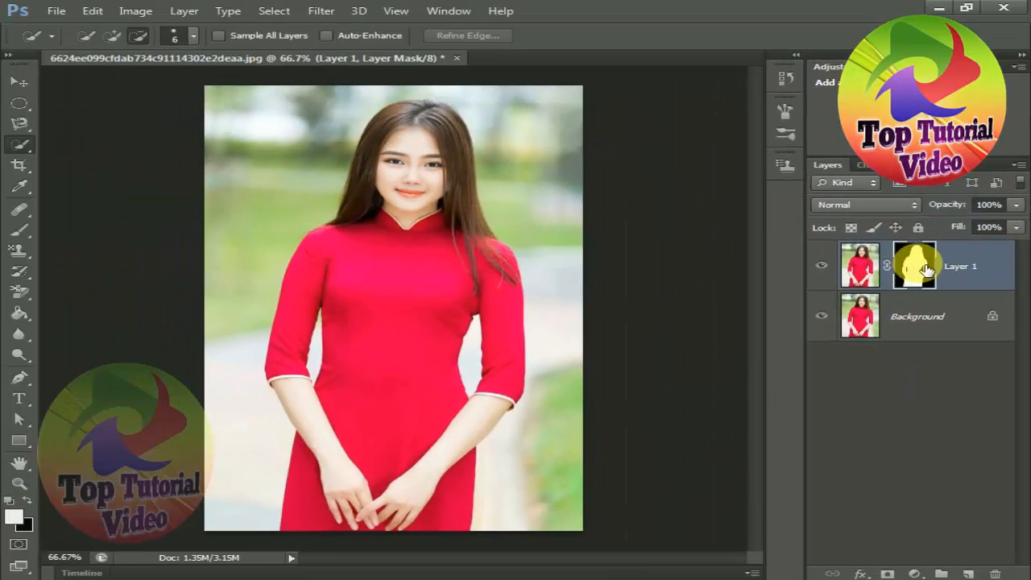
pyautogui.click(868, 275)
pyautogui.click(927, 281)
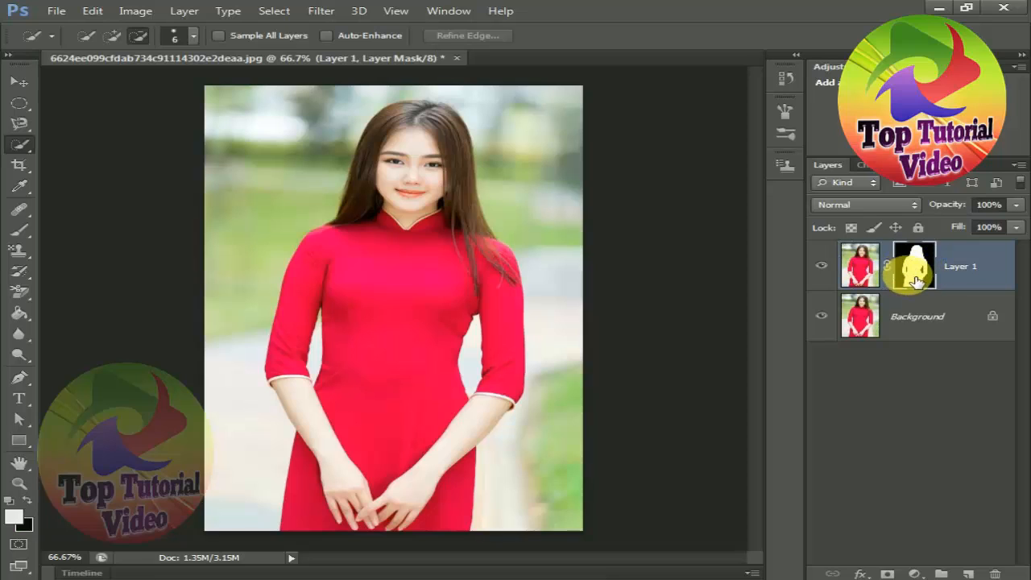
# Step: Open the sunlit forest image, the file starting with 9c6a1d13955525, from the Downloads folder
pyautogui.click(19, 81)
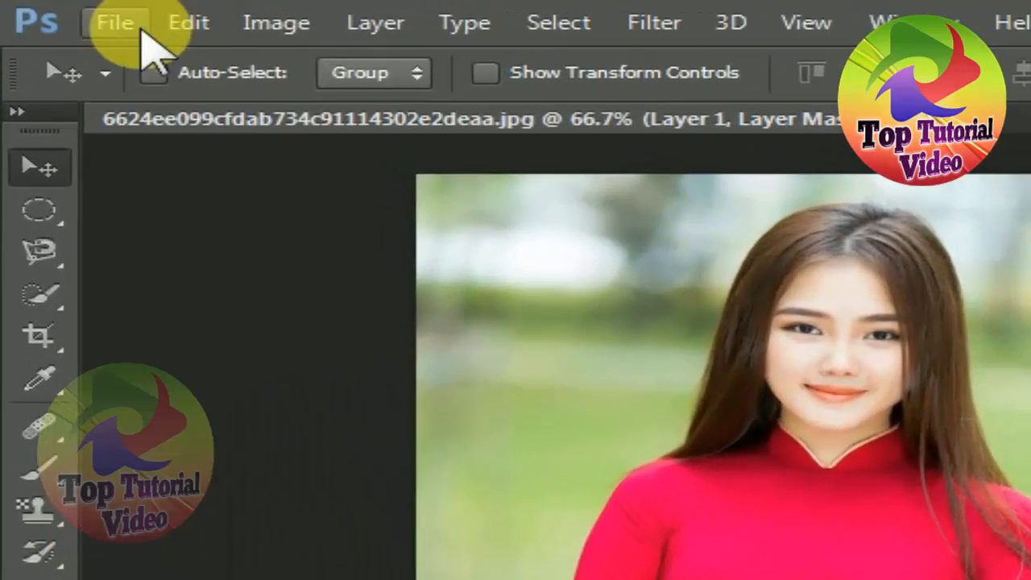
pyautogui.click(133, 28)
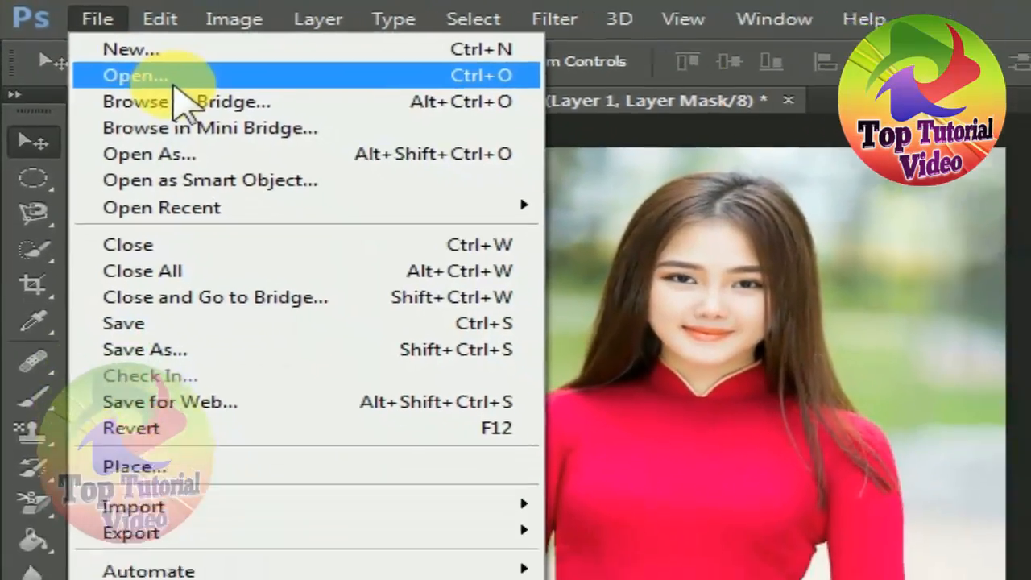
pyautogui.click(133, 90)
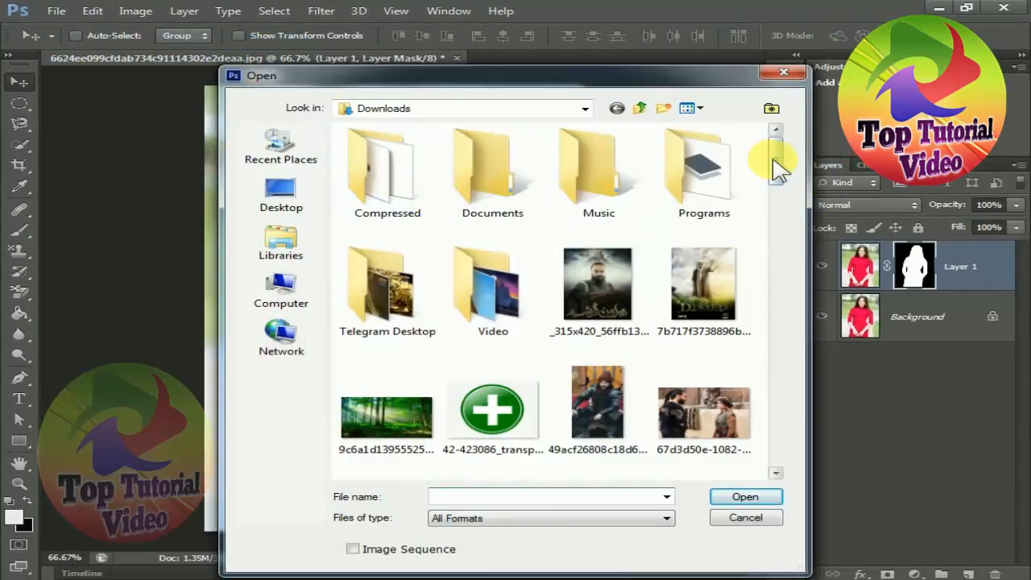
pyautogui.moveTo(775, 169); pyautogui.dragTo(780, 197)
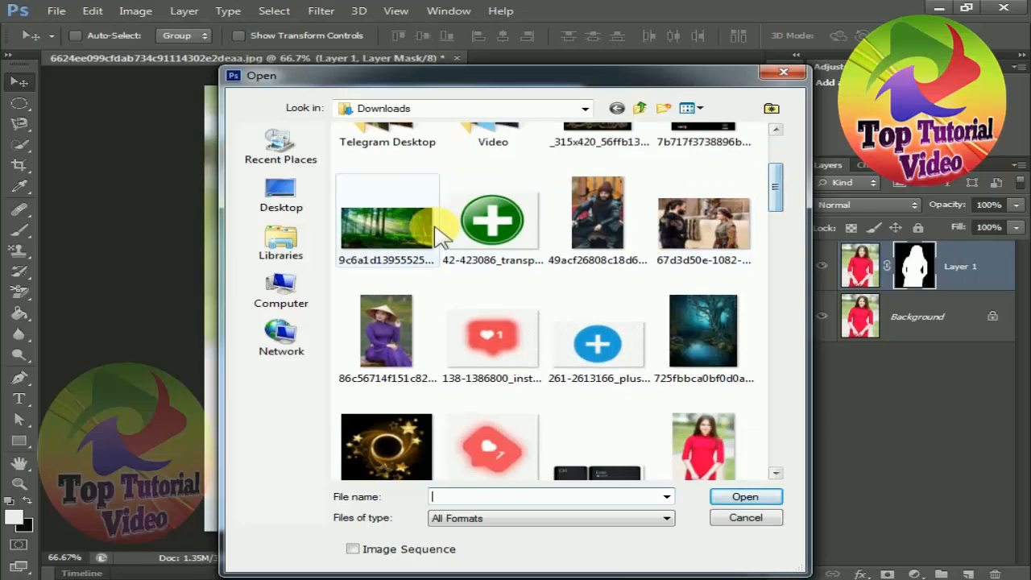
pyautogui.click(378, 226)
pyautogui.click(729, 496)
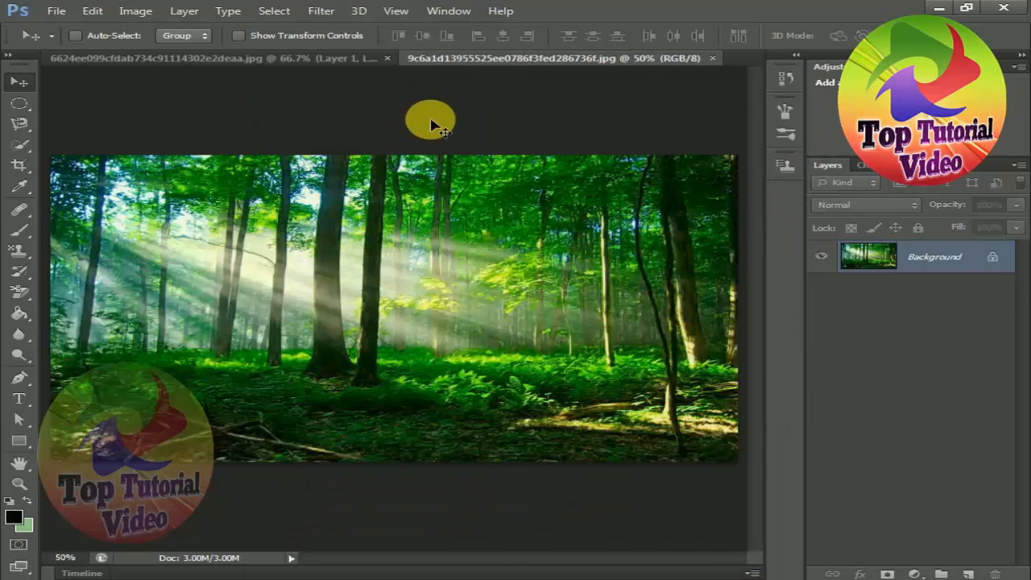
# Step: Move the masked woman into the forest image and place her right of its centre, cropped at the hands
pyautogui.click(270, 60)
pyautogui.moveTo(427, 330); pyautogui.dragTo(476, 341)
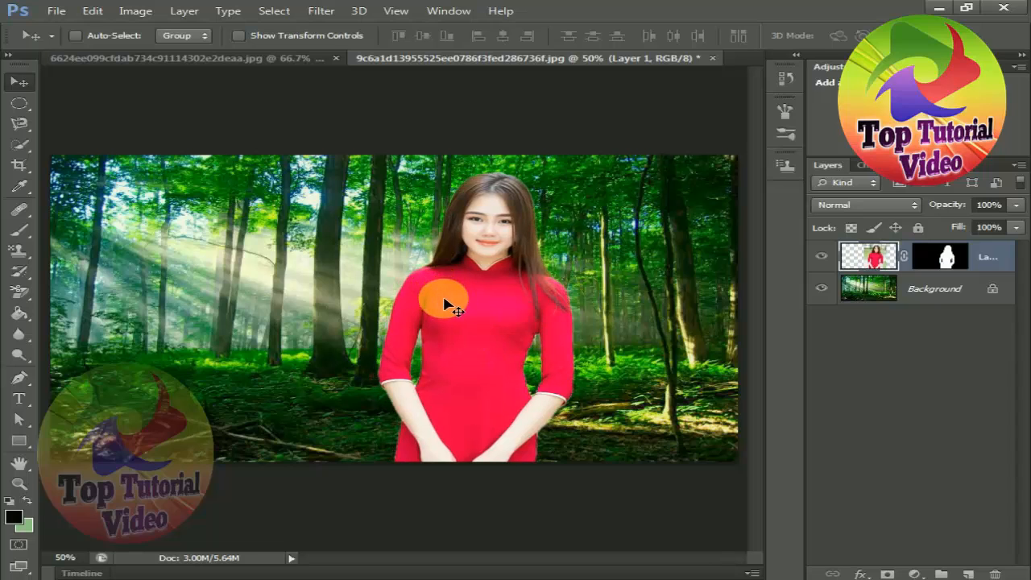
pyautogui.moveTo(451, 299); pyautogui.dragTo(487, 295)
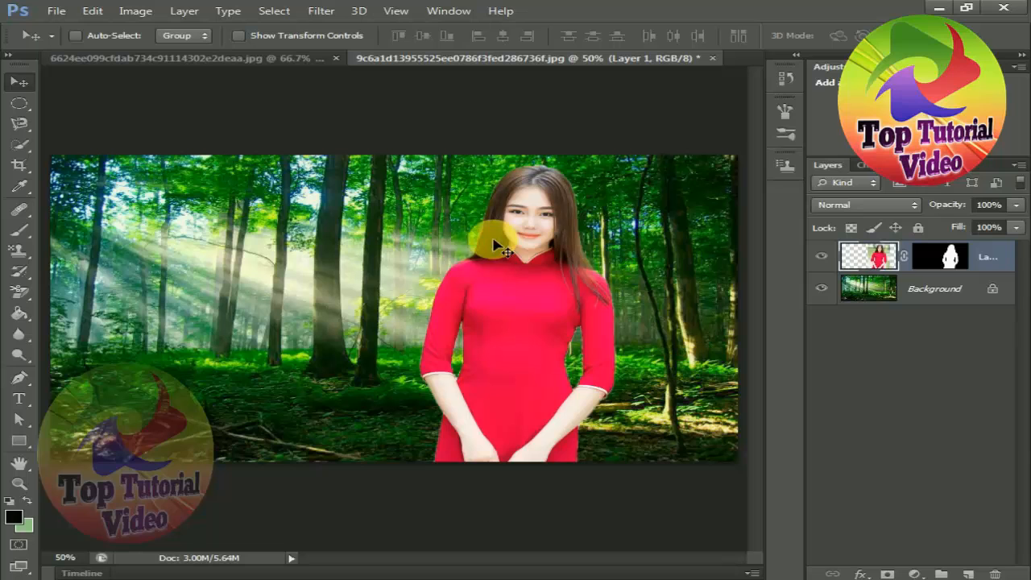
# Step: Select the upper part of the woman's red dress with the Quick Selection tool, from the collar across the torso and sleeves
pyautogui.scroll(8, 533, 231)
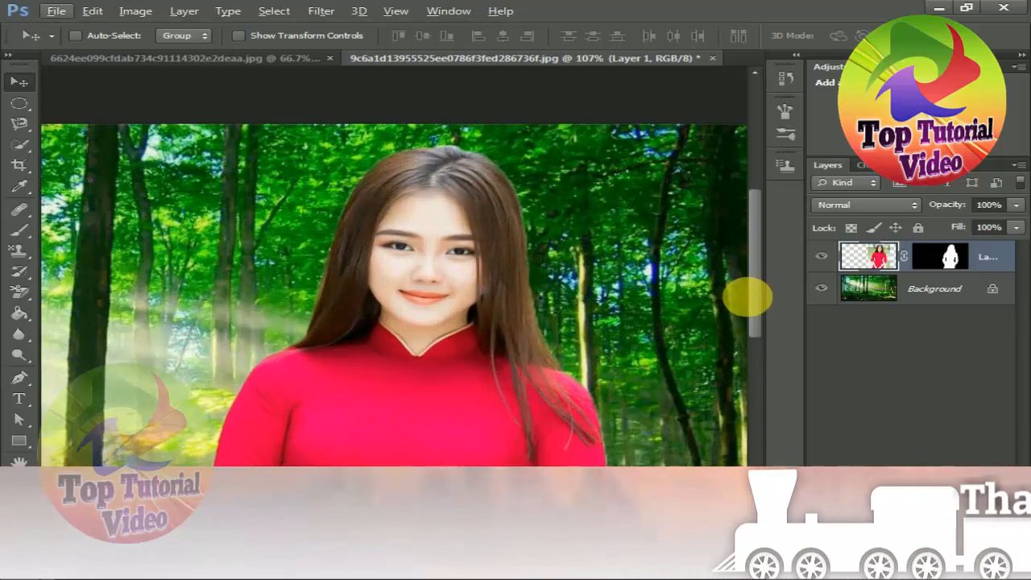
pyautogui.moveTo(757, 288); pyautogui.dragTo(763, 328)
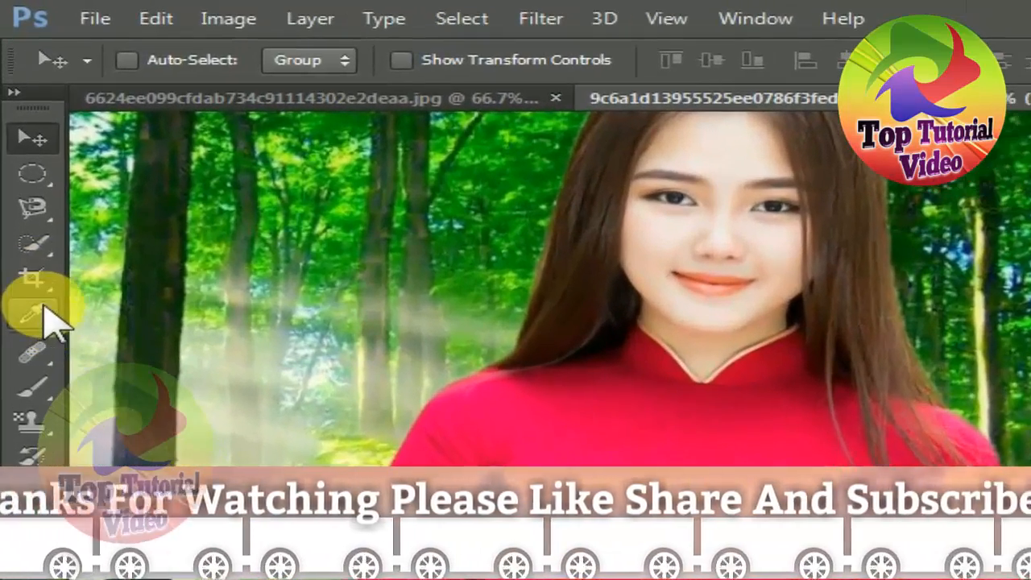
pyautogui.click(27, 201)
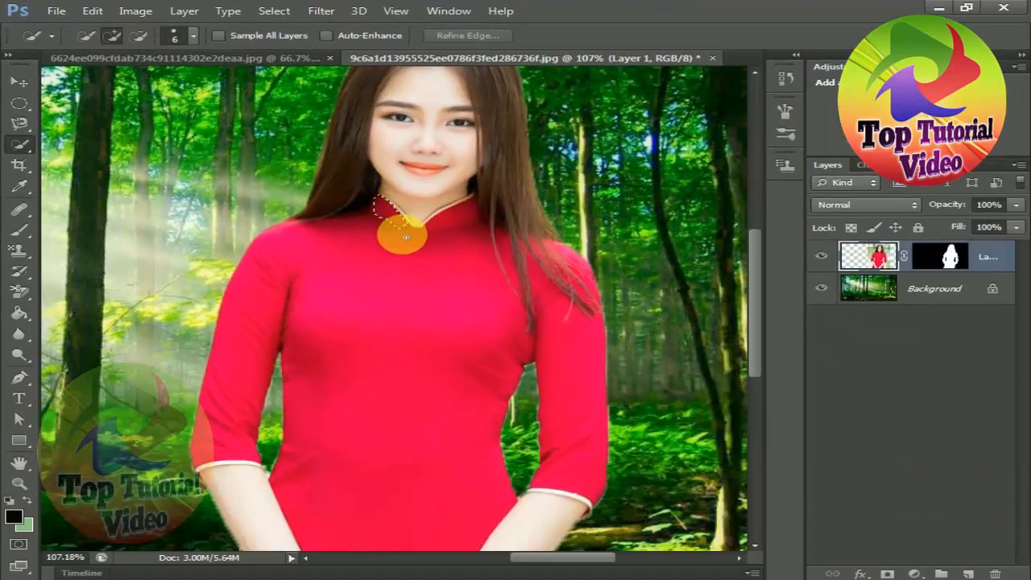
pyautogui.moveTo(454, 230)
pyautogui.mouseDown()
pyautogui.moveTo(485, 218)
pyautogui.moveTo(491, 241)
pyautogui.moveTo(549, 274)
pyautogui.mouseUp()
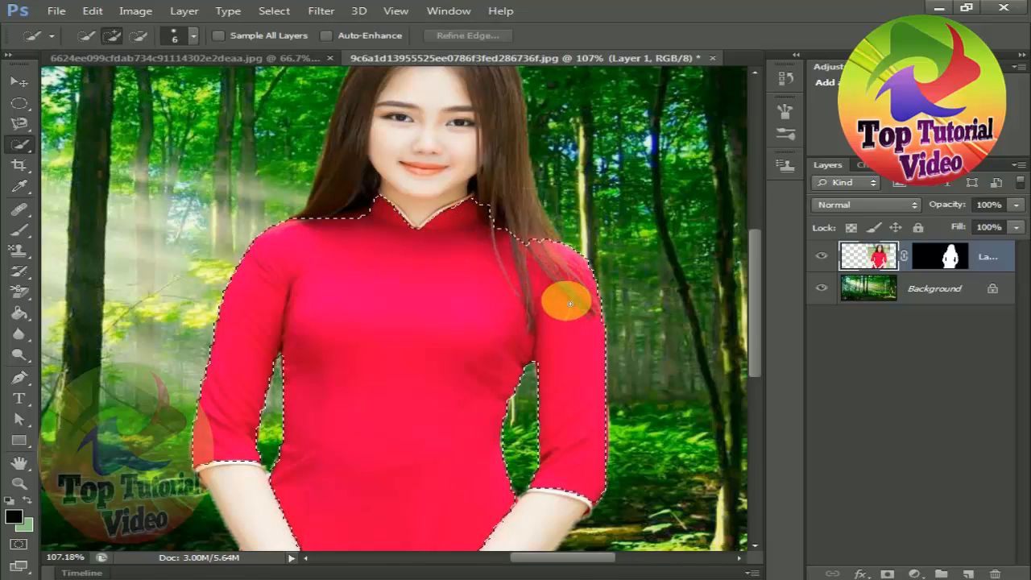
pyautogui.moveTo(376, 449); pyautogui.dragTo(422, 481)
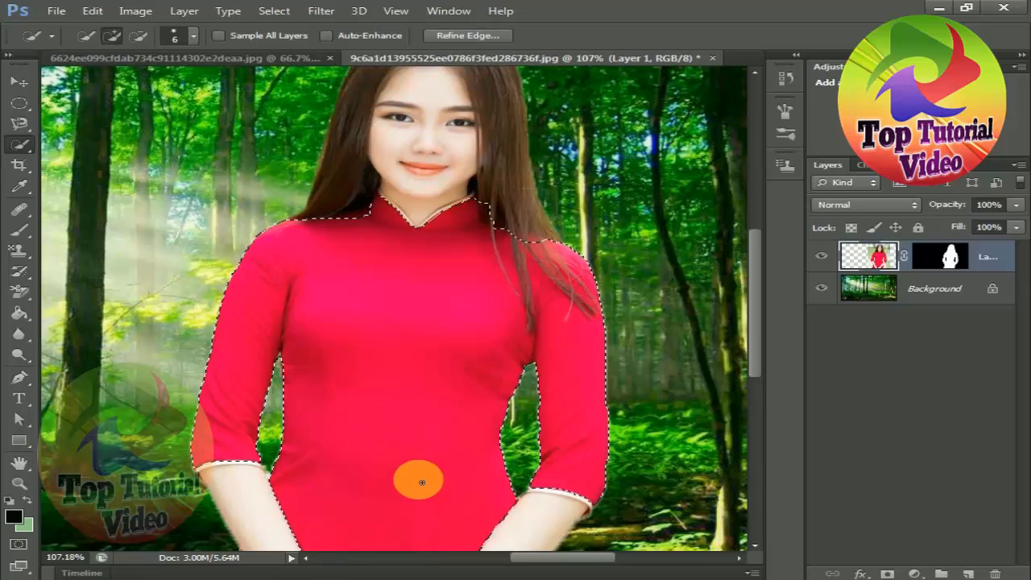
# Step: Extend the dress selection to the skirt areas on both outer sides of her hands
pyautogui.scroll(-4, 419, 486)
pyautogui.scroll(-3, 280, 487)
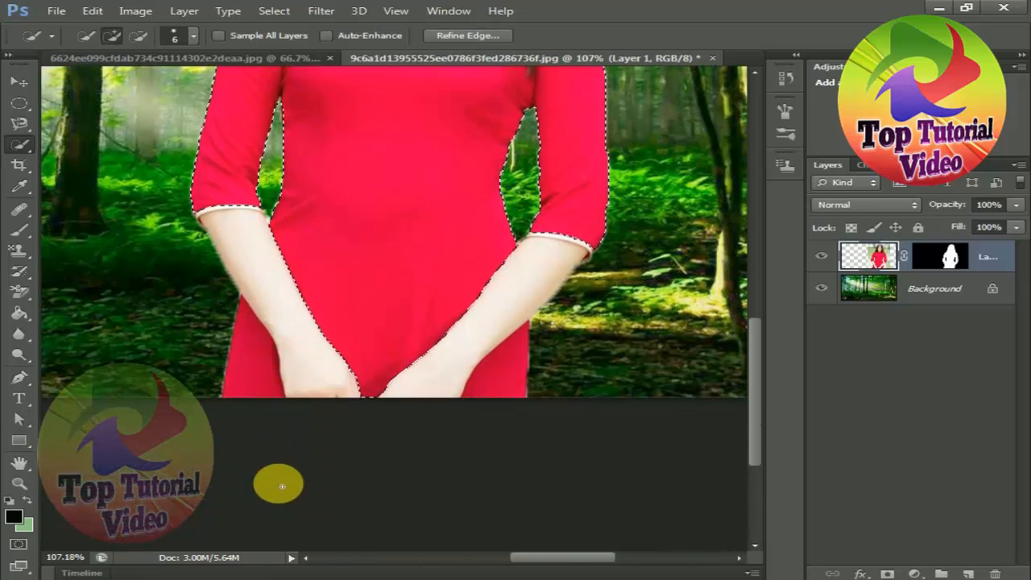
pyautogui.click(505, 323)
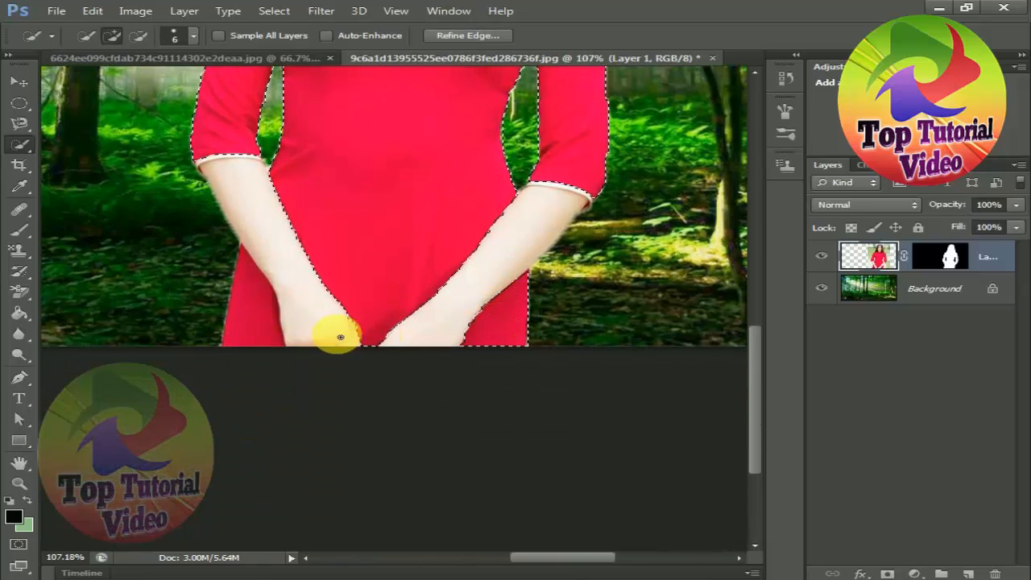
pyautogui.moveTo(234, 327)
pyautogui.mouseDown()
pyautogui.moveTo(223, 317)
pyautogui.moveTo(242, 300)
pyautogui.moveTo(357, 240)
pyautogui.mouseUp()
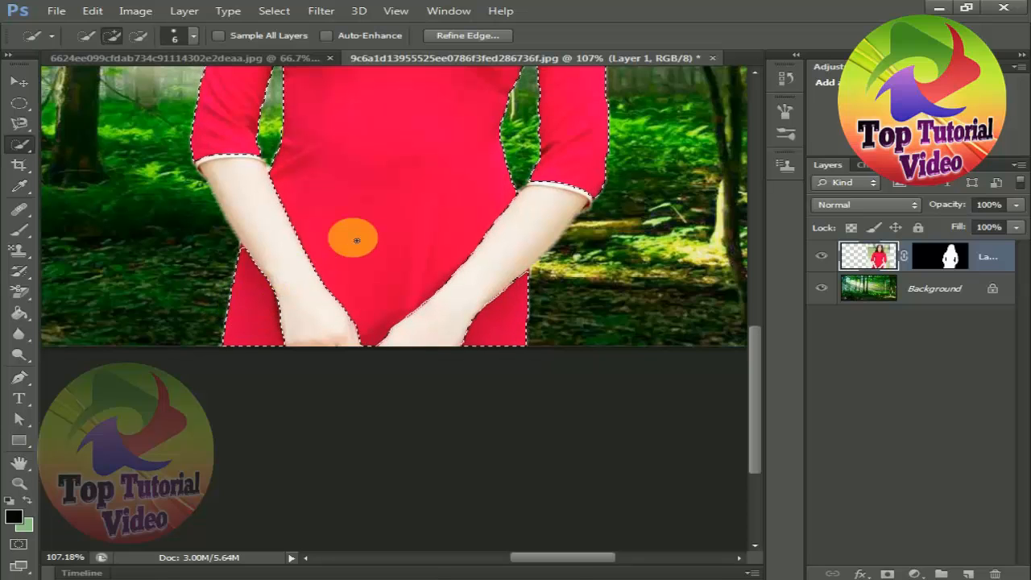
pyautogui.scroll(3, 407, 237)
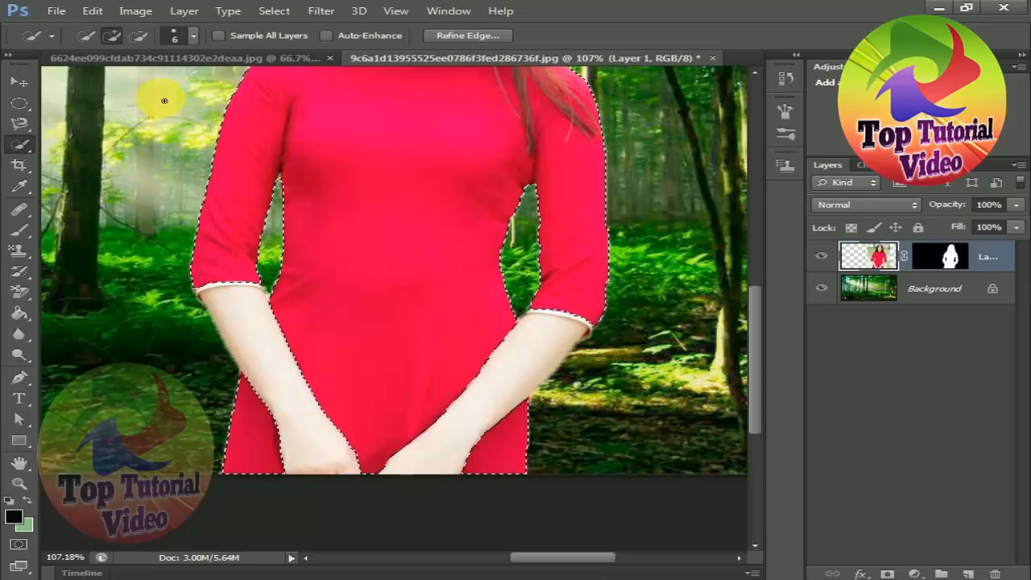
# Step: Subtract the hair beside the collar and above the shoulder on the image's right side from the dress selection
pyautogui.click(146, 40)
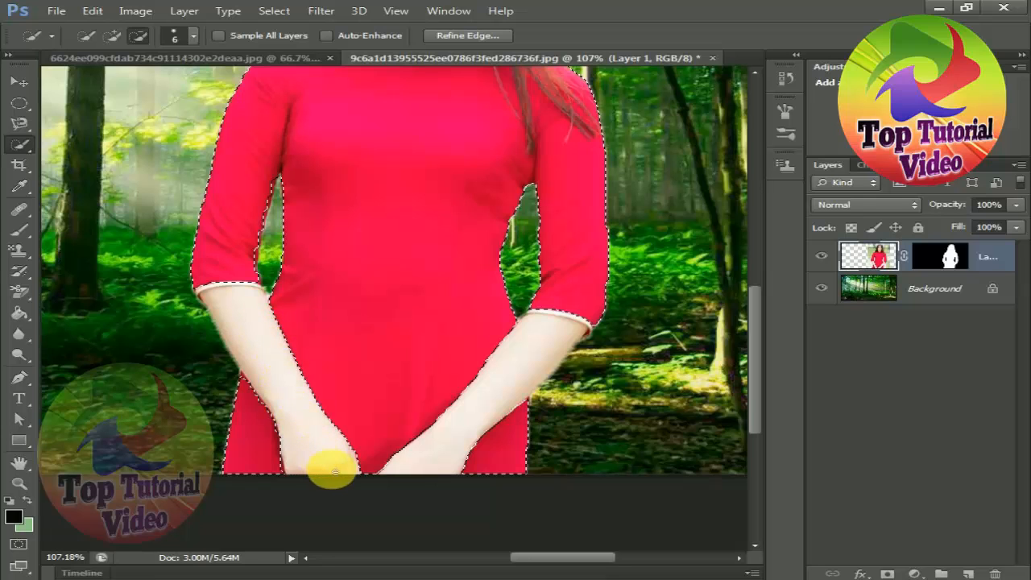
pyautogui.scroll(3, 478, 241)
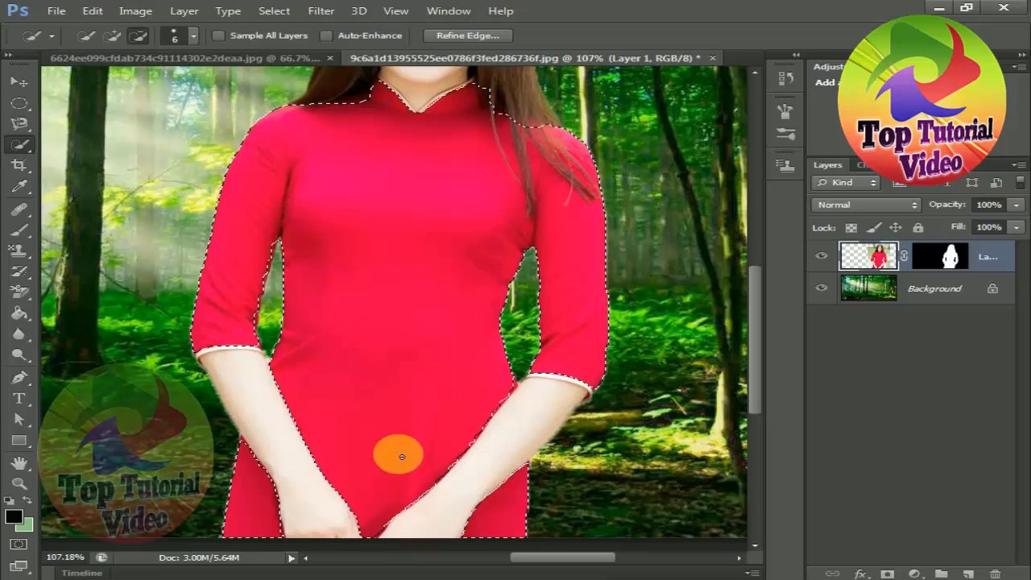
pyautogui.scroll(4, 394, 345)
pyautogui.scroll(4, 405, 391)
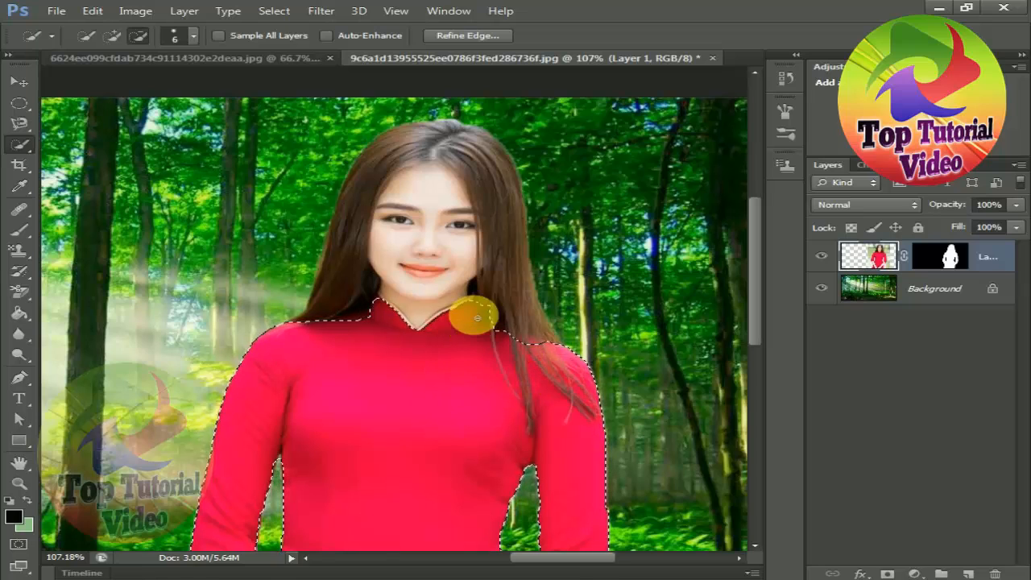
pyautogui.scroll(8, 487, 330)
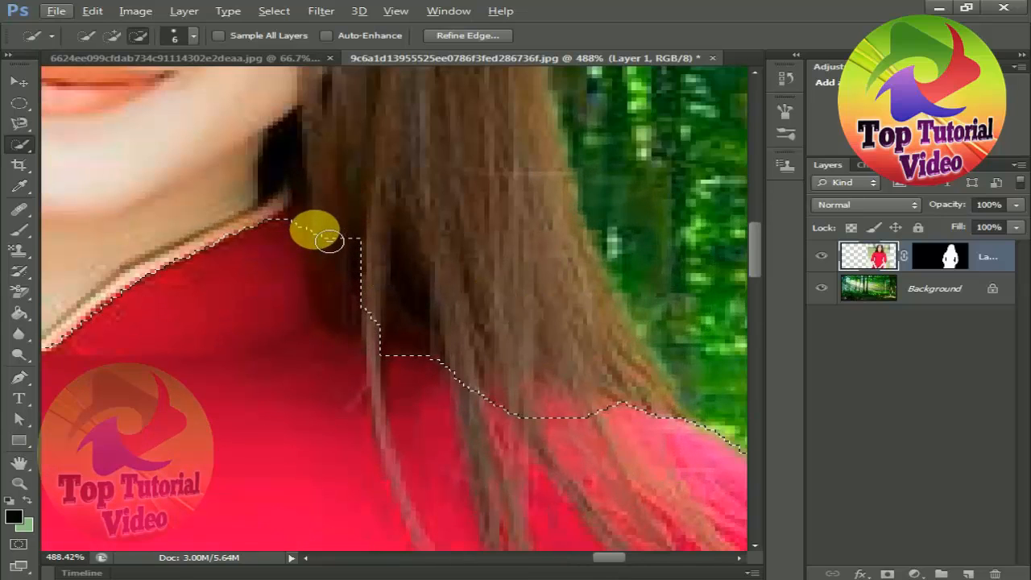
pyautogui.moveTo(362, 275); pyautogui.dragTo(362, 258)
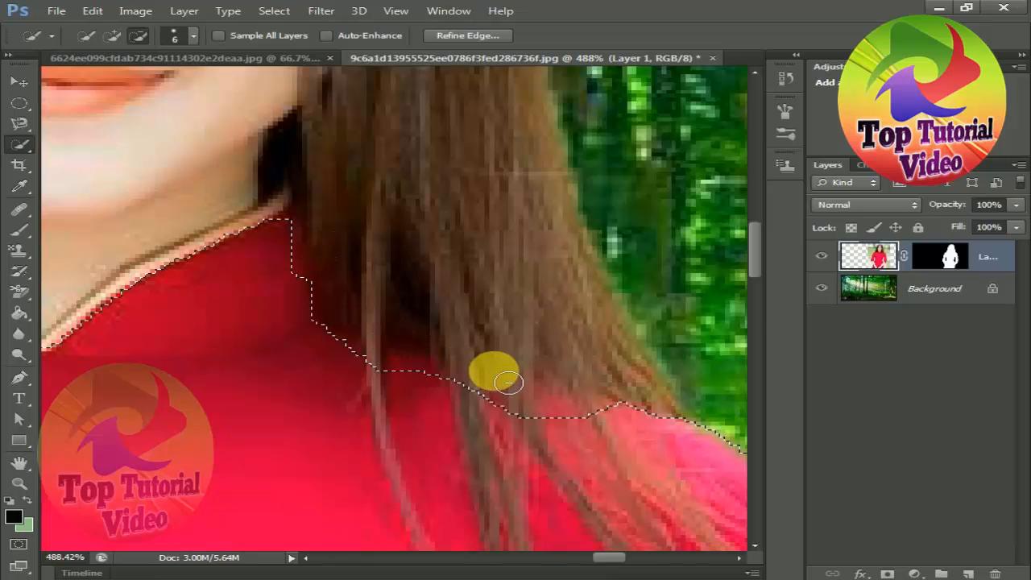
pyautogui.moveTo(508, 383); pyautogui.dragTo(673, 414)
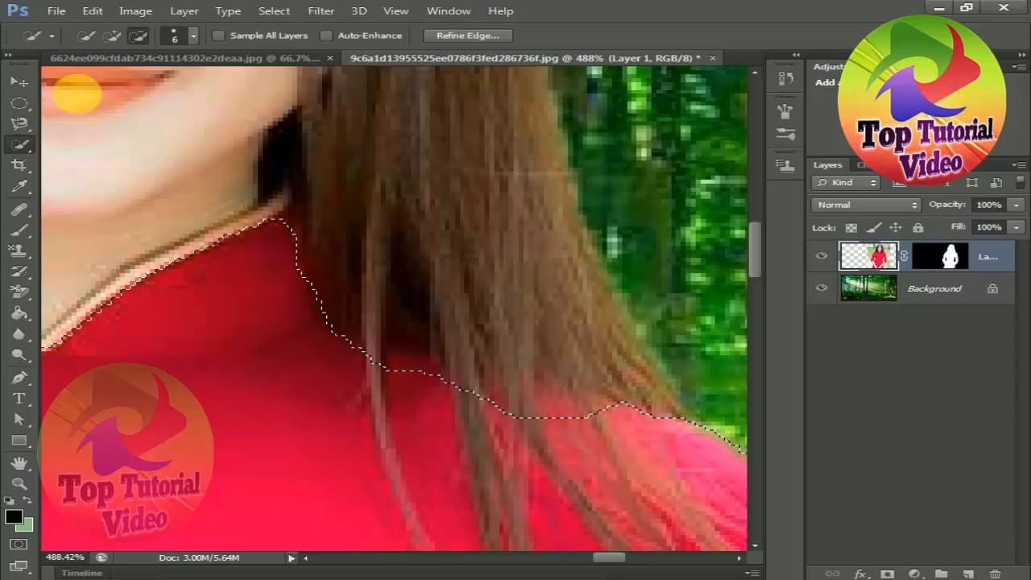
# Step: Add the dress fabric under the hair strands on the image's right shoulder back to the selection
pyautogui.click(111, 36)
pyautogui.moveTo(496, 393)
pyautogui.mouseDown()
pyautogui.moveTo(399, 387)
pyautogui.moveTo(467, 388)
pyautogui.moveTo(635, 429)
pyautogui.moveTo(706, 476)
pyautogui.moveTo(405, 391)
pyautogui.mouseUp()
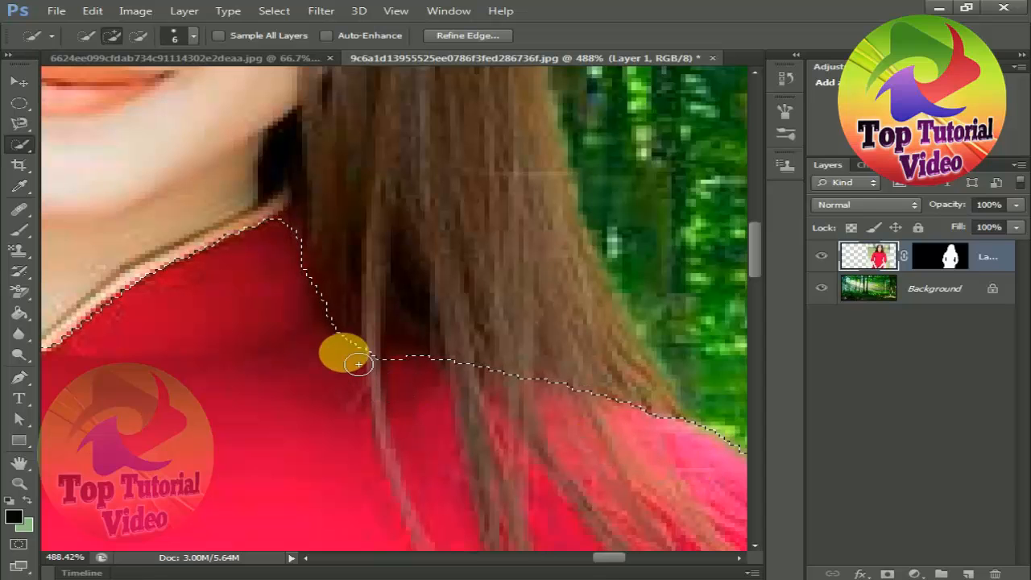
pyautogui.moveTo(358, 364)
pyautogui.mouseDown()
pyautogui.moveTo(328, 318)
pyautogui.moveTo(380, 371)
pyautogui.moveTo(472, 418)
pyautogui.mouseUp()
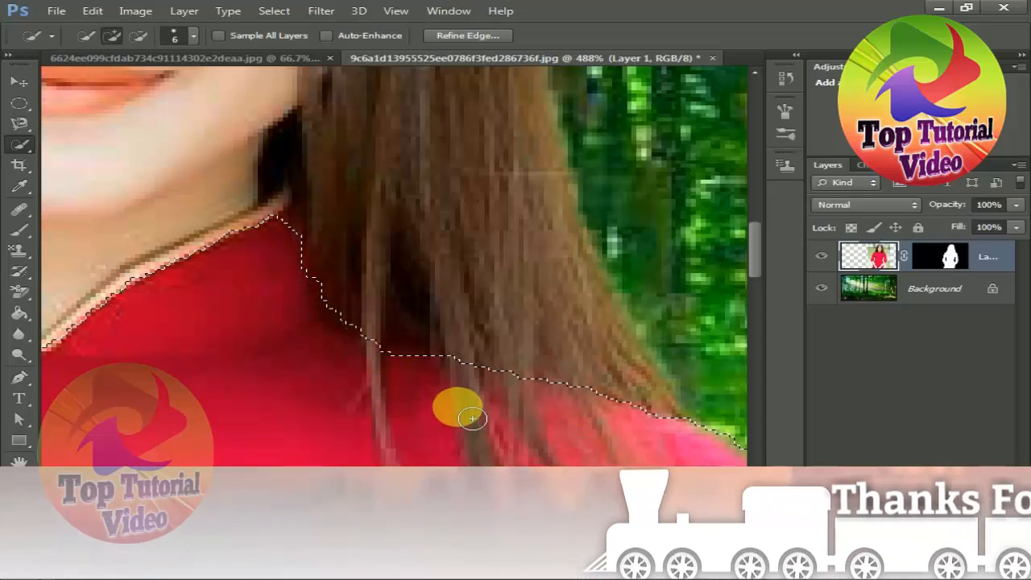
# Step: Refine the dress selection along the collar and under the hair on the image's left shoulder
pyautogui.scroll(-3, 371, 354)
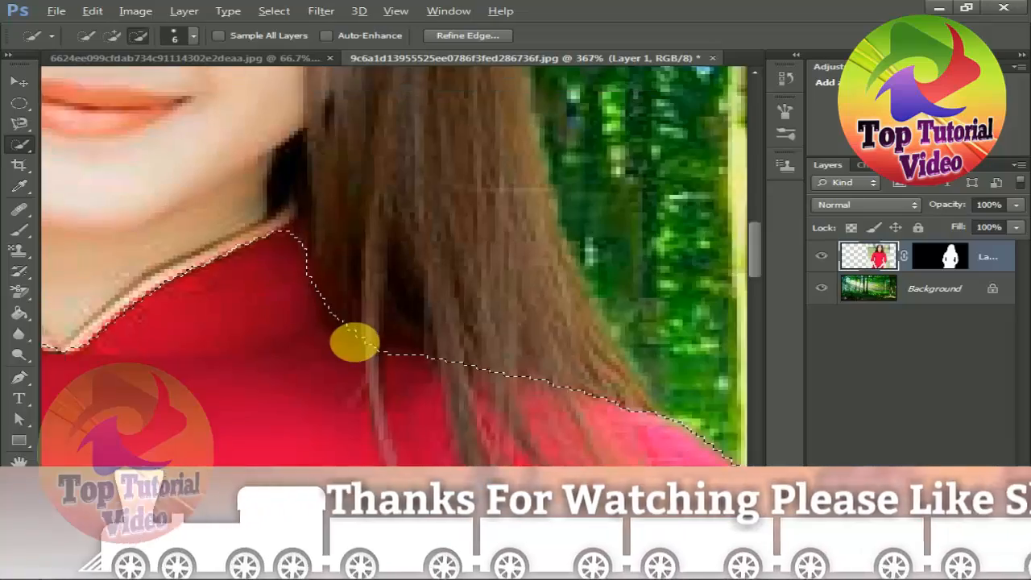
pyautogui.scroll(-2, 355, 342)
pyautogui.moveTo(632, 570); pyautogui.dragTo(539, 570)
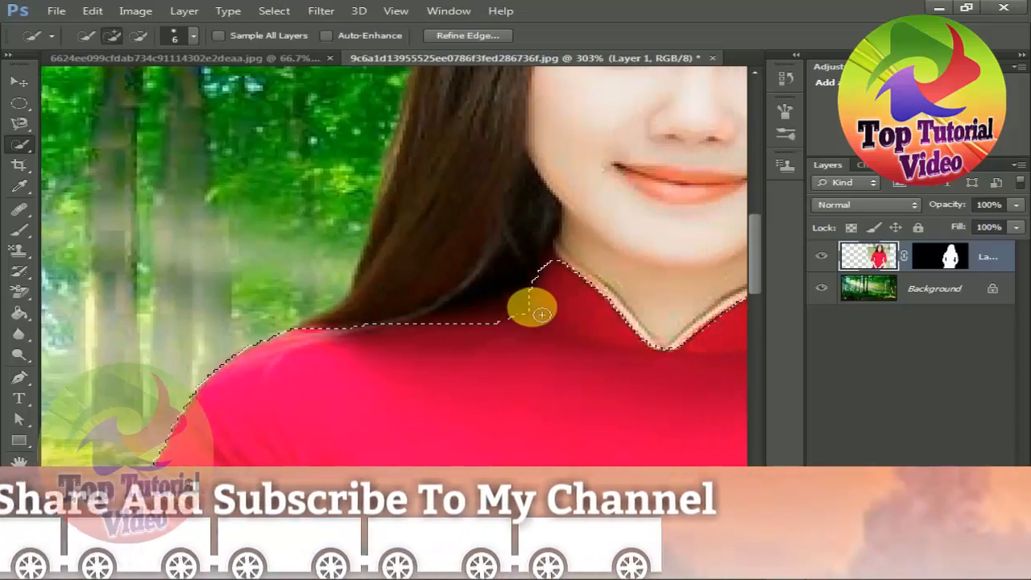
pyautogui.moveTo(541, 314)
pyautogui.mouseDown()
pyautogui.moveTo(459, 335)
pyautogui.moveTo(480, 321)
pyautogui.moveTo(548, 315)
pyautogui.moveTo(494, 325)
pyautogui.mouseUp()
pyautogui.moveTo(433, 339)
pyautogui.mouseDown()
pyautogui.moveTo(504, 326)
pyautogui.moveTo(548, 297)
pyautogui.moveTo(417, 349)
pyautogui.mouseUp()
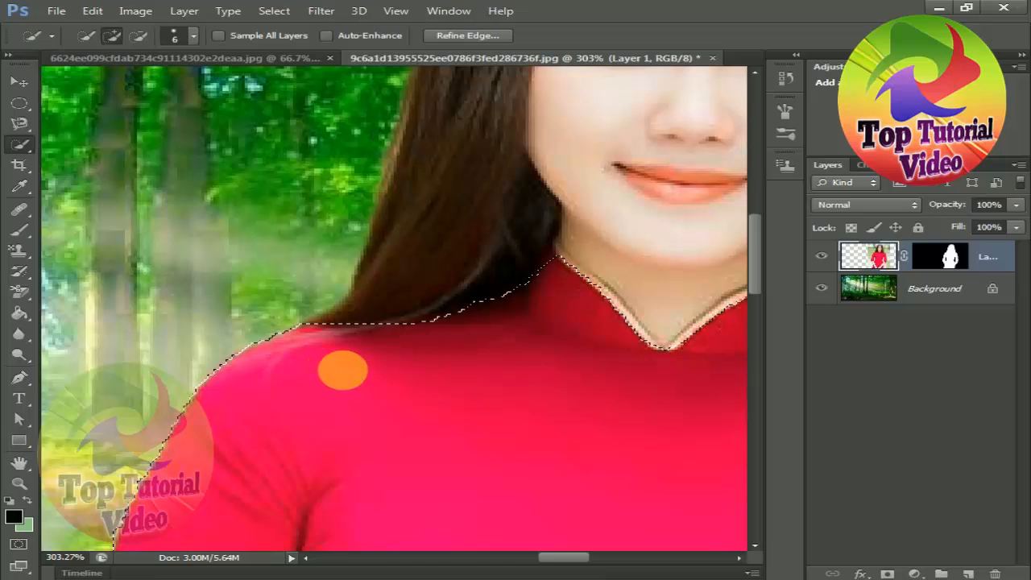
pyautogui.moveTo(342, 370); pyautogui.dragTo(500, 368)
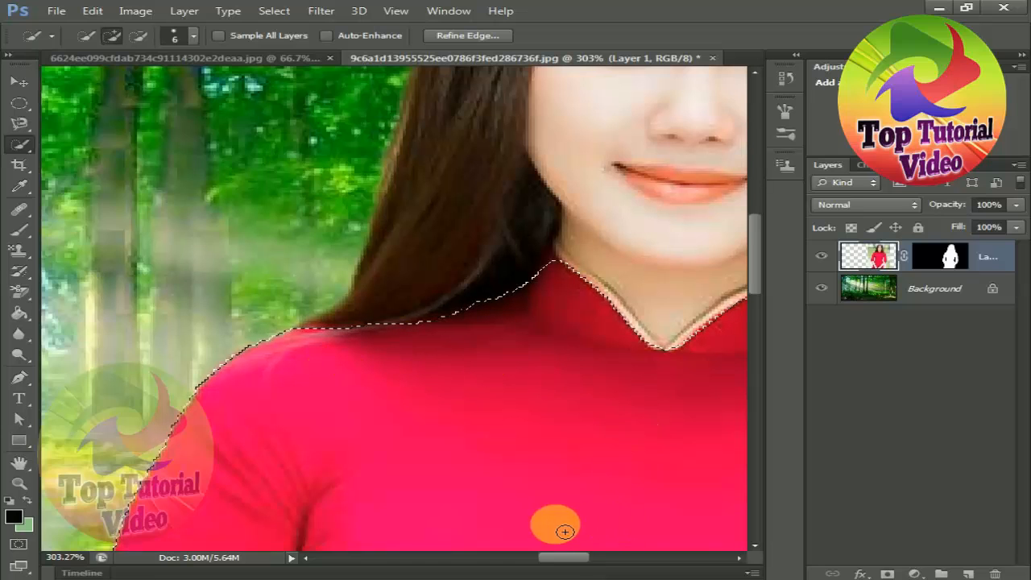
pyautogui.moveTo(563, 558); pyautogui.dragTo(589, 558)
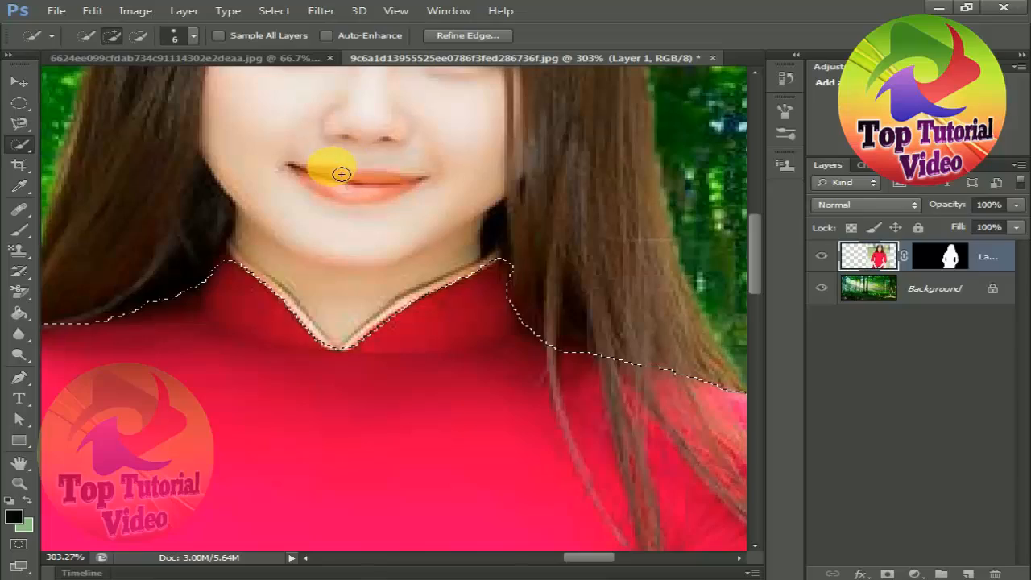
# Step: Add the woman's upper and lower lips to the dress selection
pyautogui.scroll(5, 314, 175)
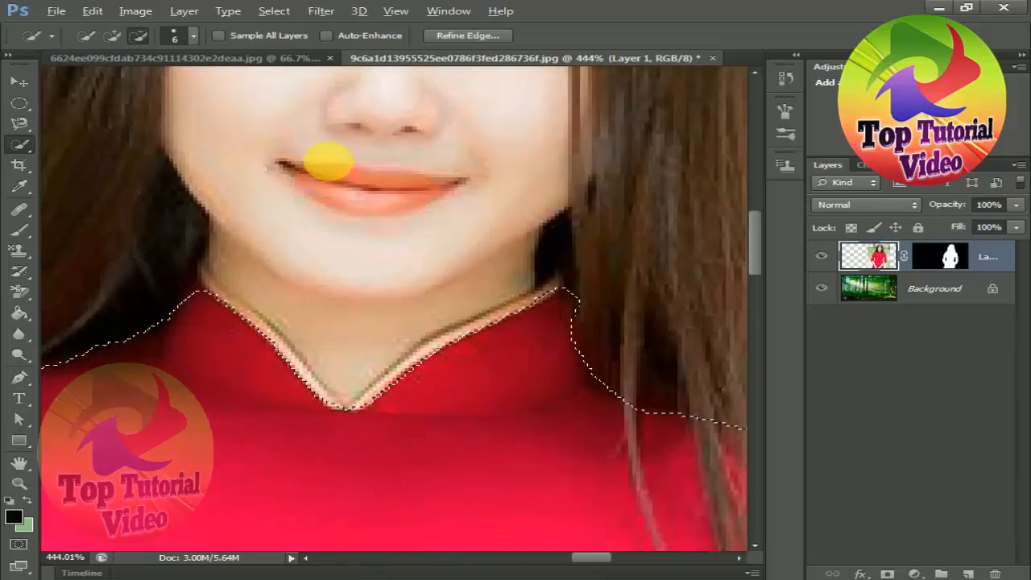
pyautogui.scroll(-4, 344, 185)
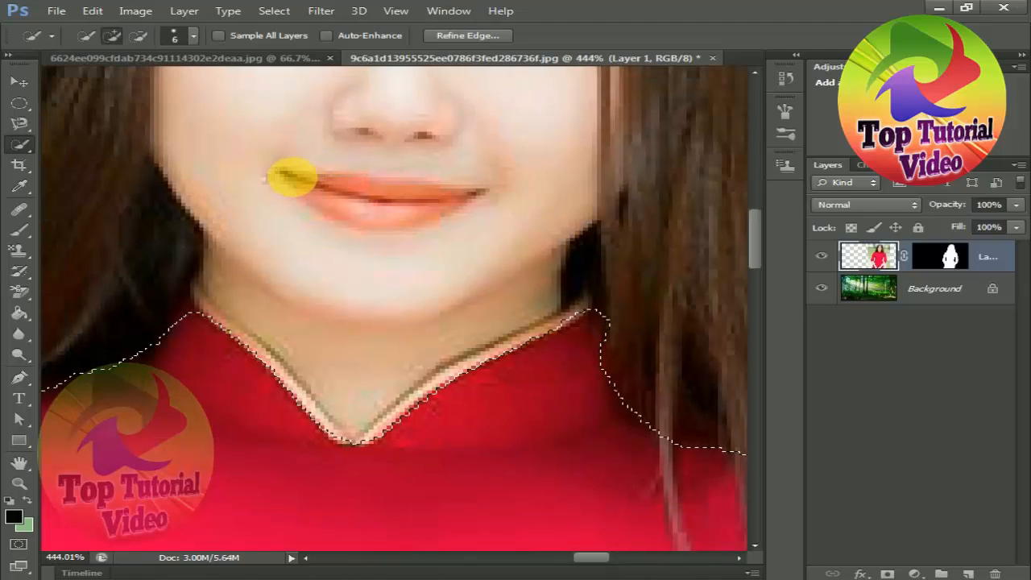
pyautogui.moveTo(306, 188); pyautogui.dragTo(314, 188)
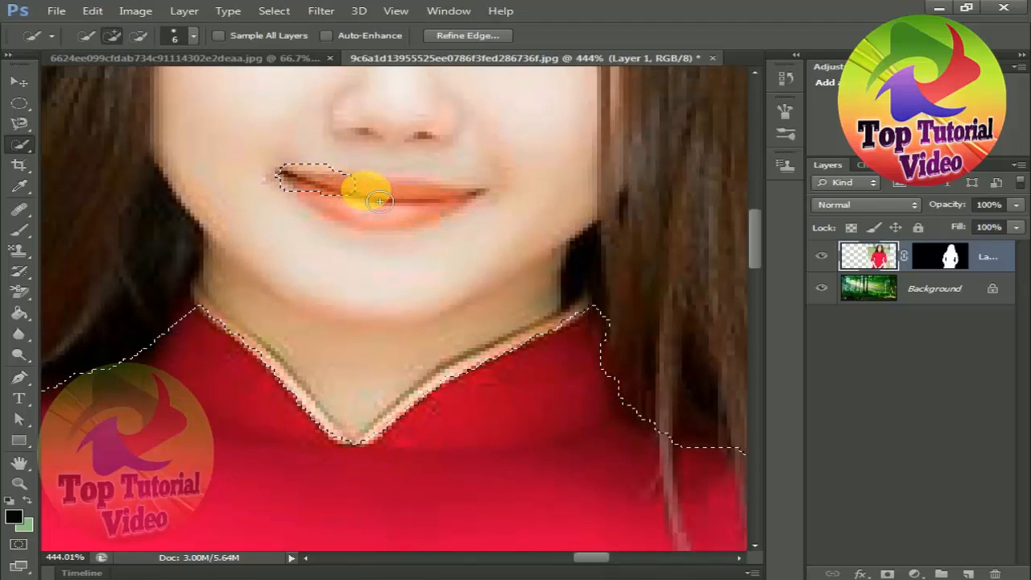
pyautogui.moveTo(469, 204); pyautogui.dragTo(490, 208)
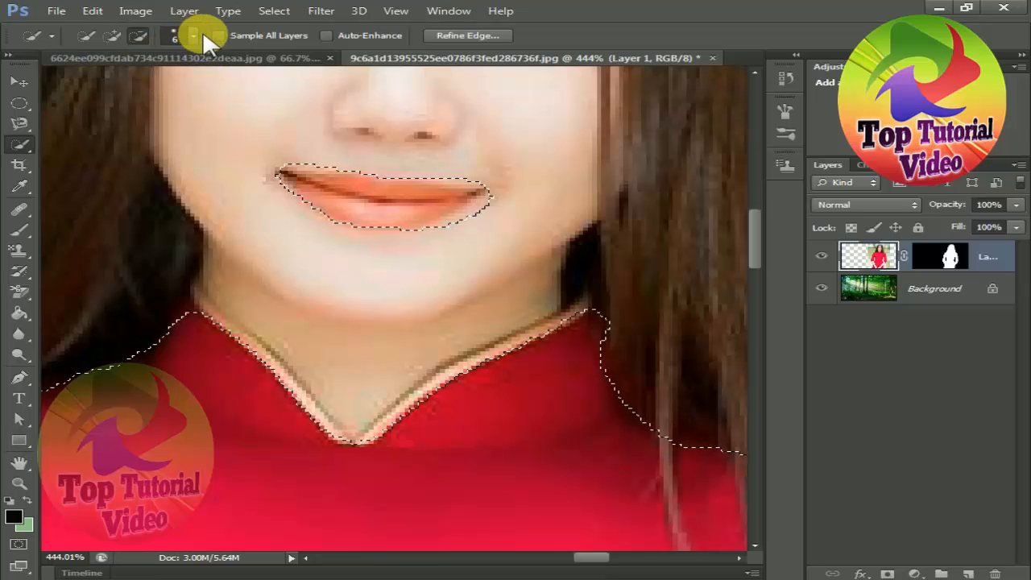
# Step: Set the Quick Selection brush size to 3 px and subtract the surplus skin around the lips
pyautogui.click(184, 36)
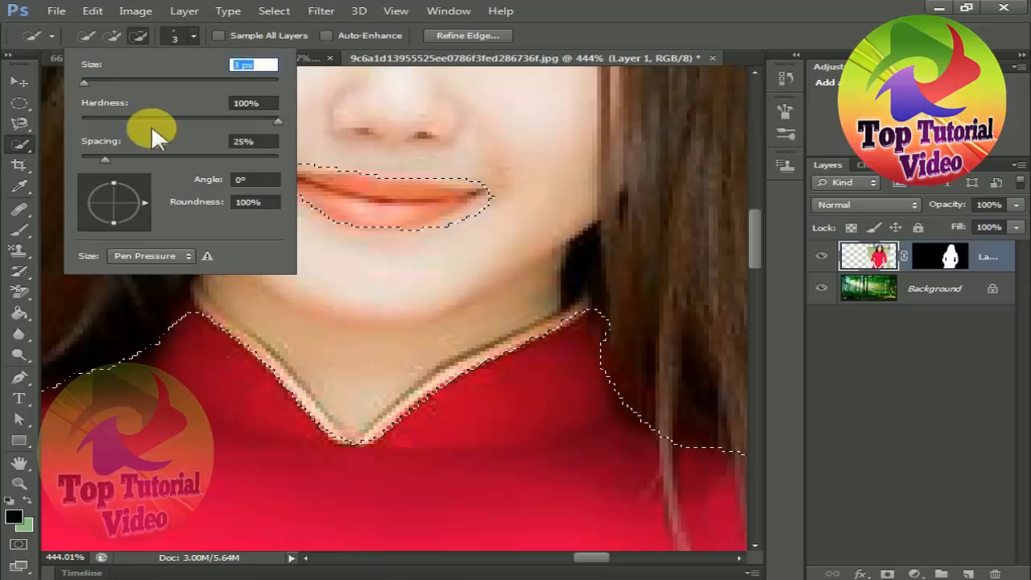
pyautogui.press('Return')
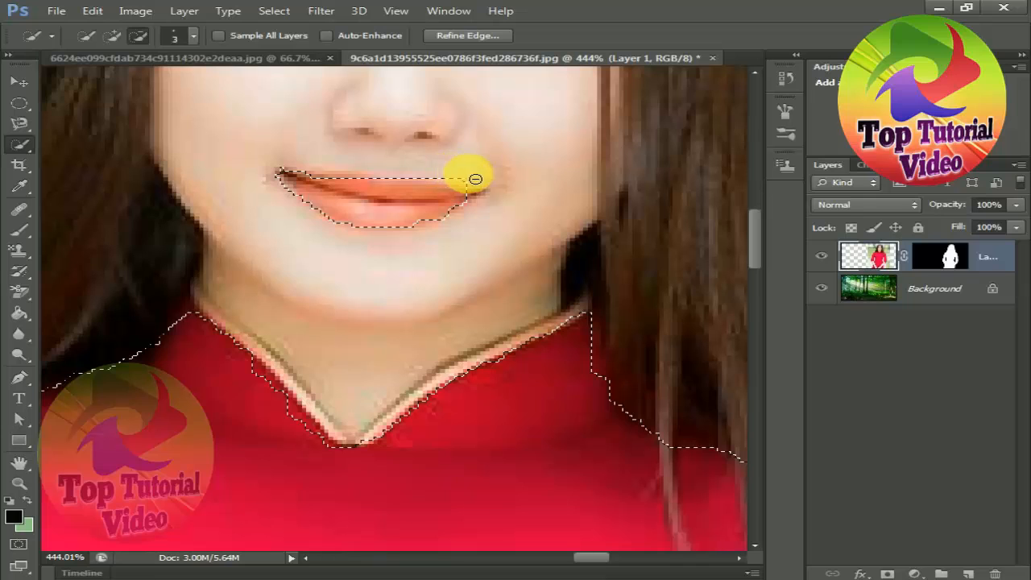
pyautogui.click(442, 174)
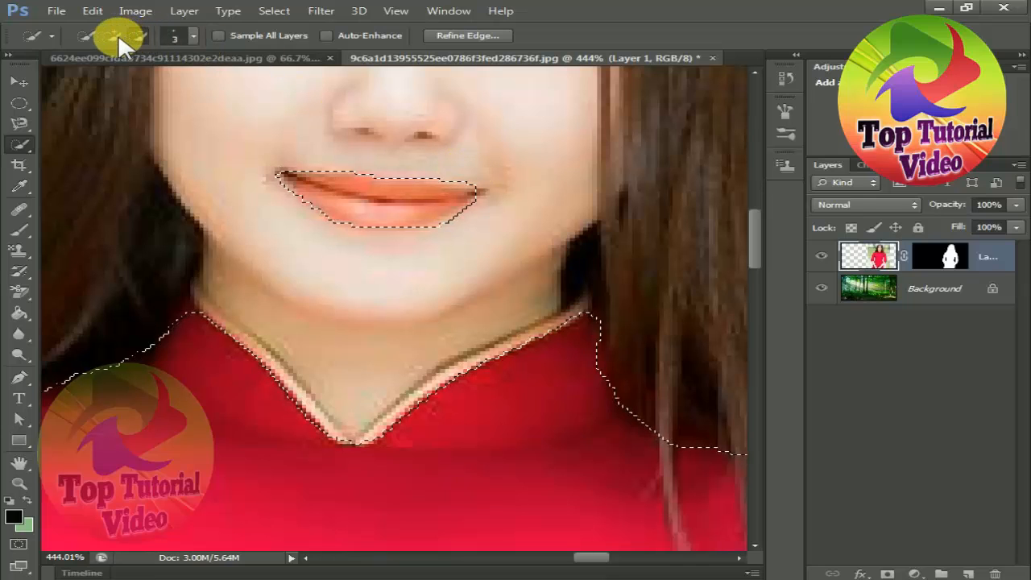
# Step: Extend the lip selection into the mouth corners and subtract the excess skin near the corner on the image's right
pyautogui.click(115, 35)
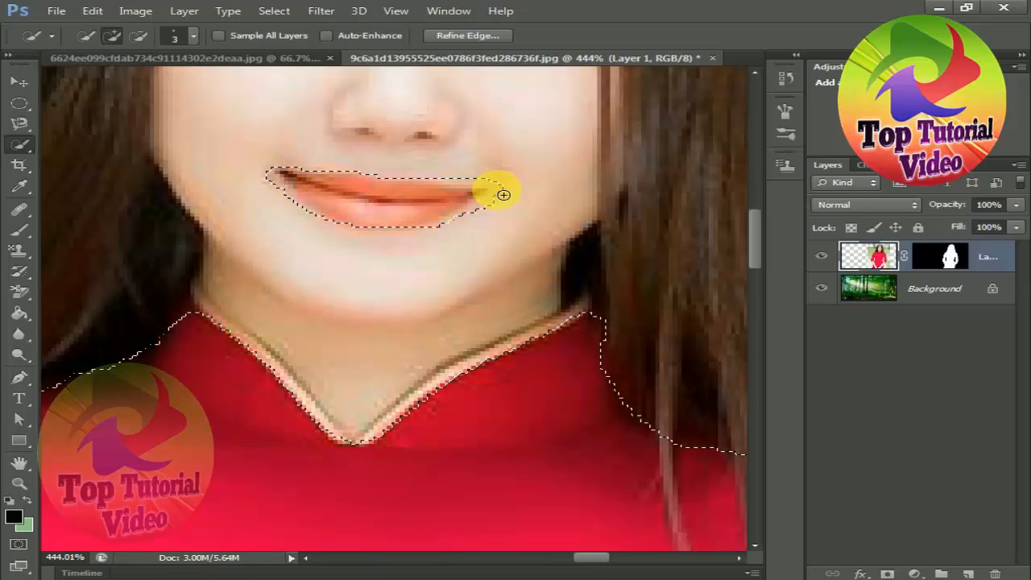
pyautogui.click(137, 36)
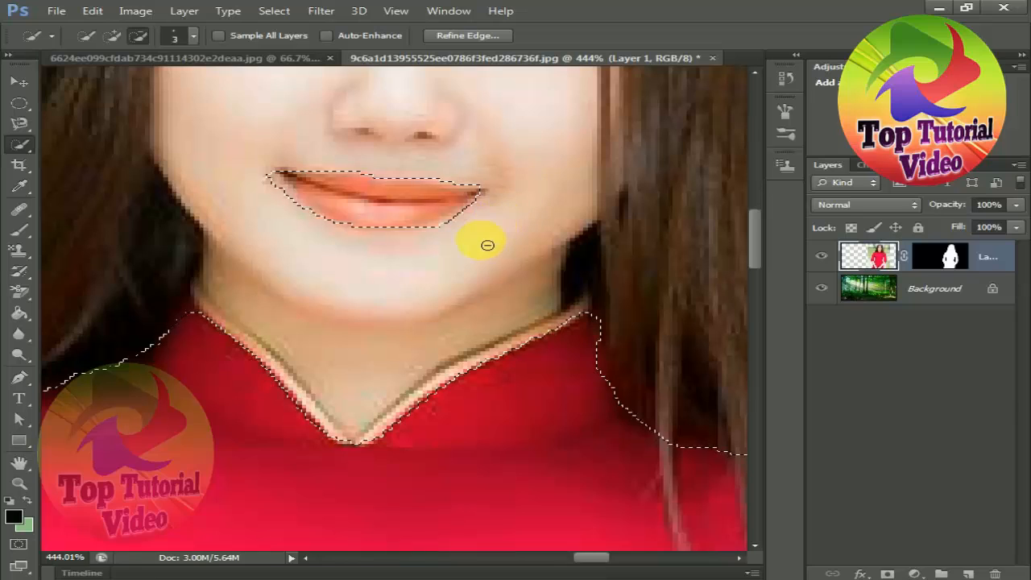
pyautogui.moveTo(487, 245)
pyautogui.mouseDown()
pyautogui.moveTo(467, 263)
pyautogui.moveTo(479, 238)
pyautogui.moveTo(442, 240)
pyautogui.moveTo(468, 234)
pyautogui.mouseUp()
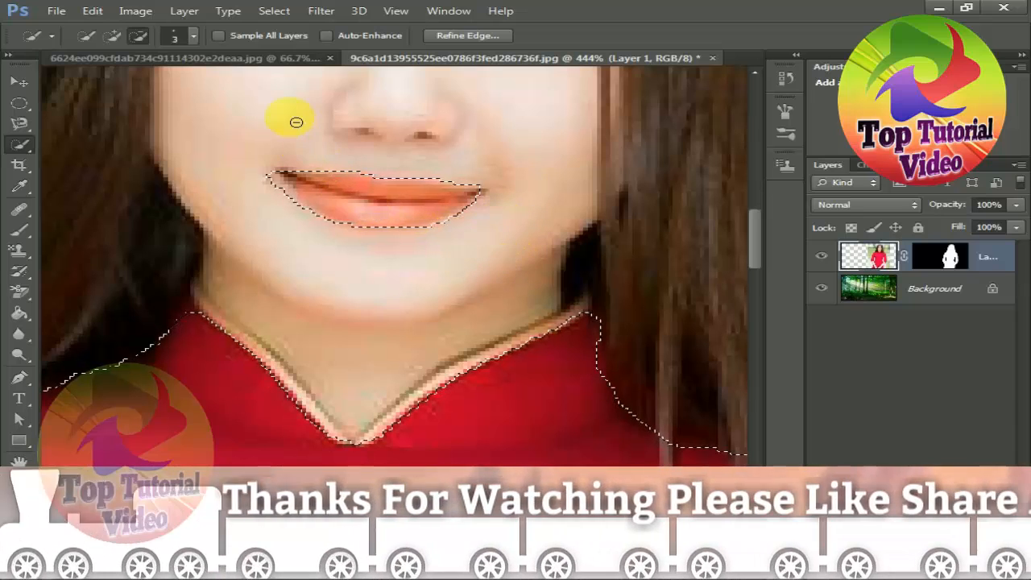
# Step: Add the mouth corner on the image's right back to the selection and refine the lower lip edge
pyautogui.click(111, 37)
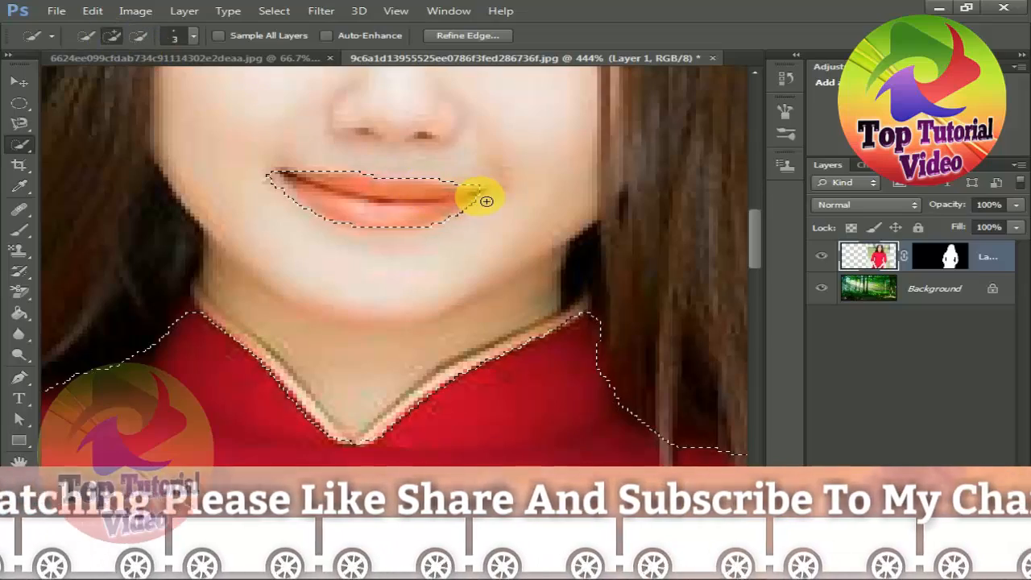
pyautogui.moveTo(474, 198); pyautogui.dragTo(490, 198)
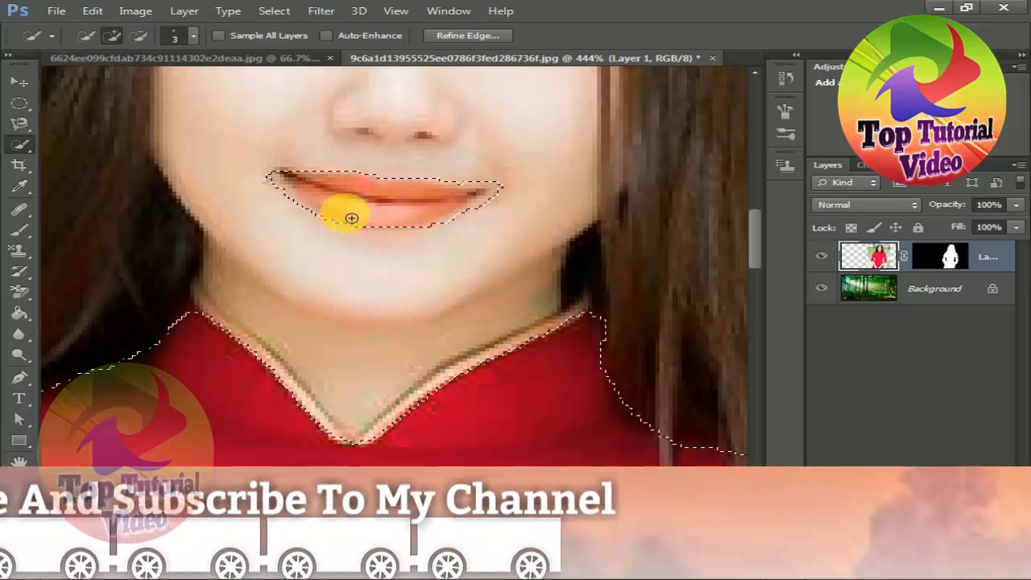
pyautogui.moveTo(310, 194); pyautogui.dragTo(290, 179)
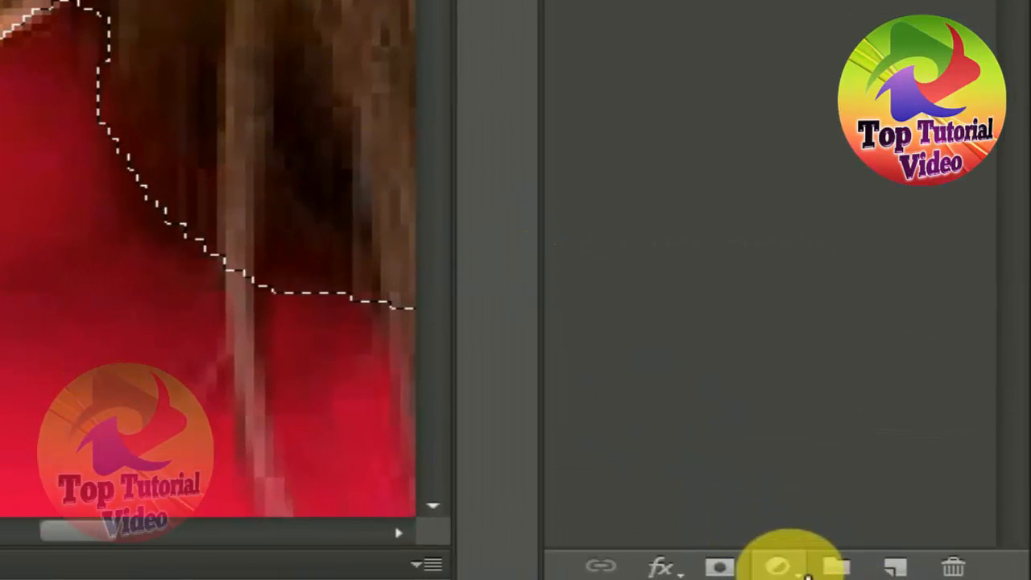
# Step: Add a Hue/Saturation adjustment layer for the selected dress and lips with Colorize enabled
pyautogui.click(777, 566)
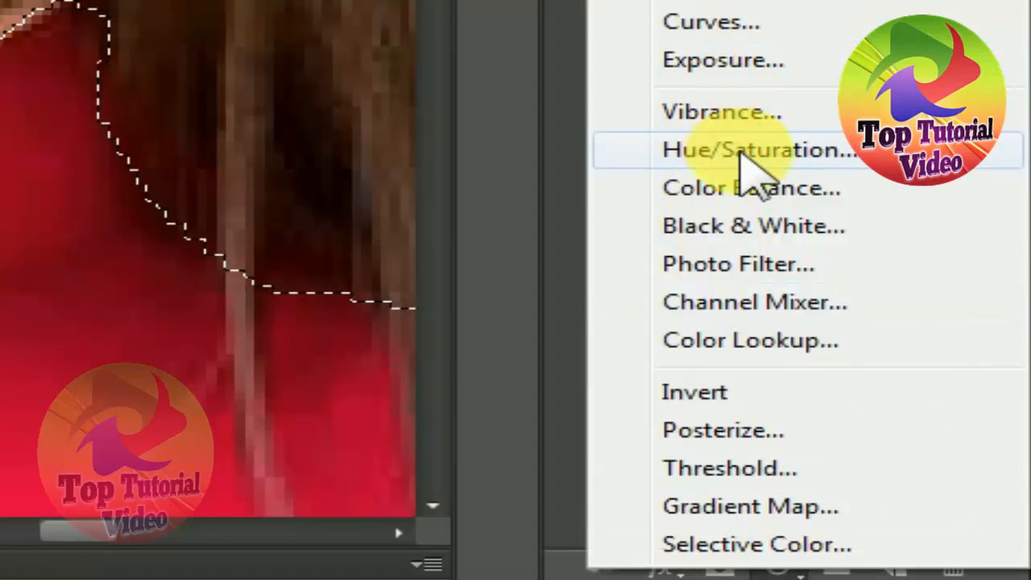
pyautogui.click(741, 151)
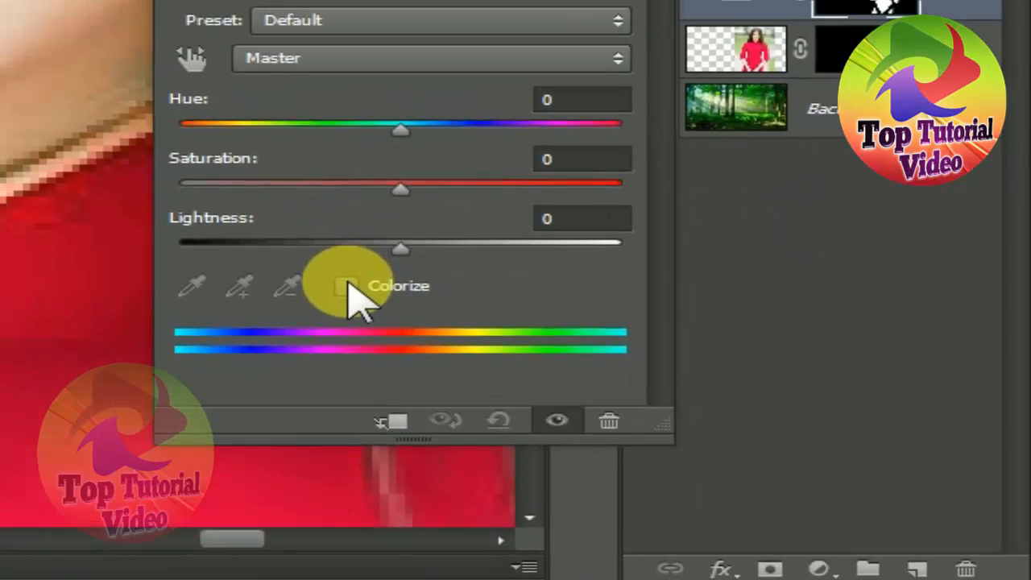
pyautogui.click(214, 230)
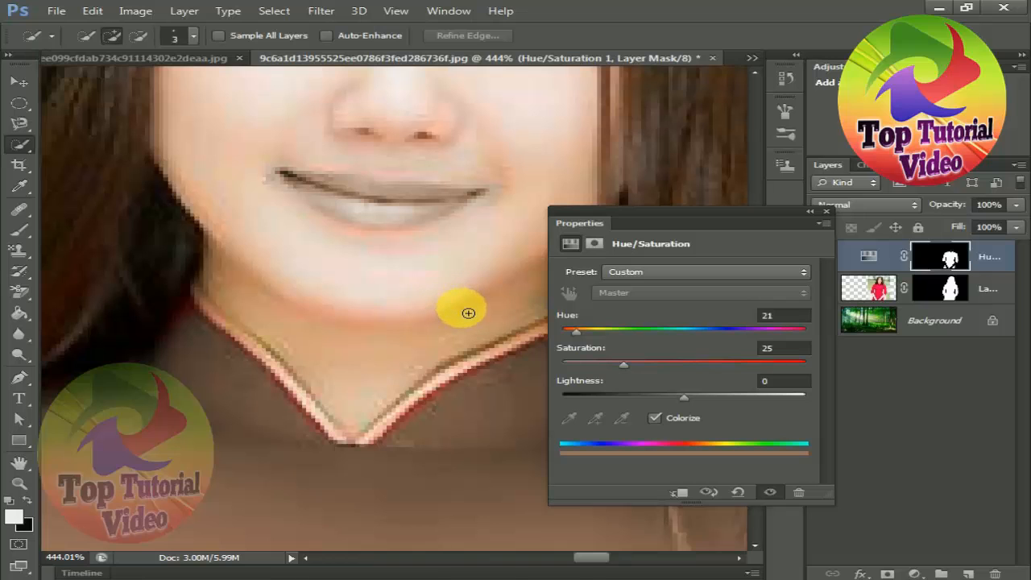
# Step: Try a blue color on the dress and lips with hue 242, saturation 67 and lightness +40
pyautogui.scroll(-5, 383, 295)
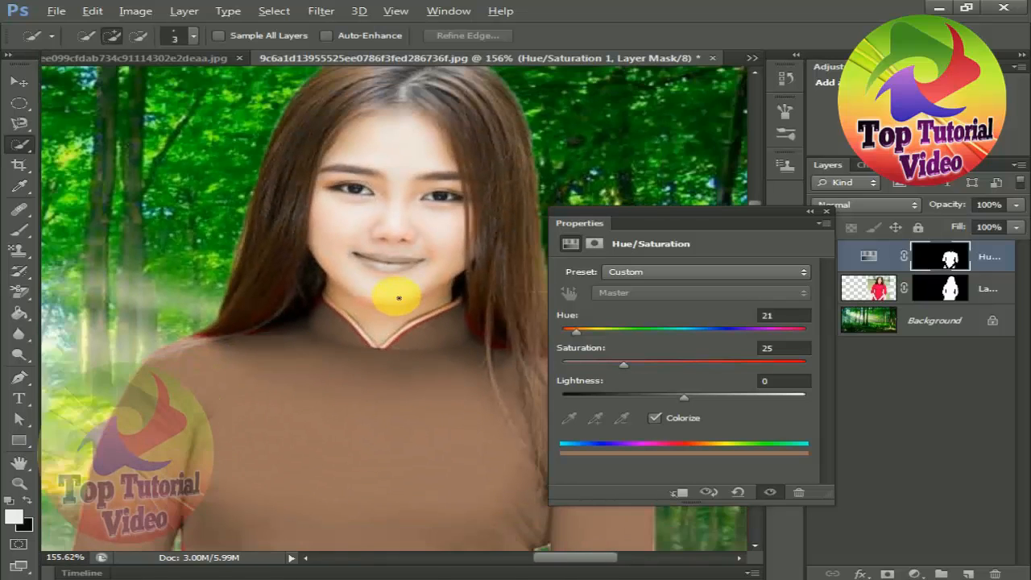
pyautogui.scroll(-3, 397, 298)
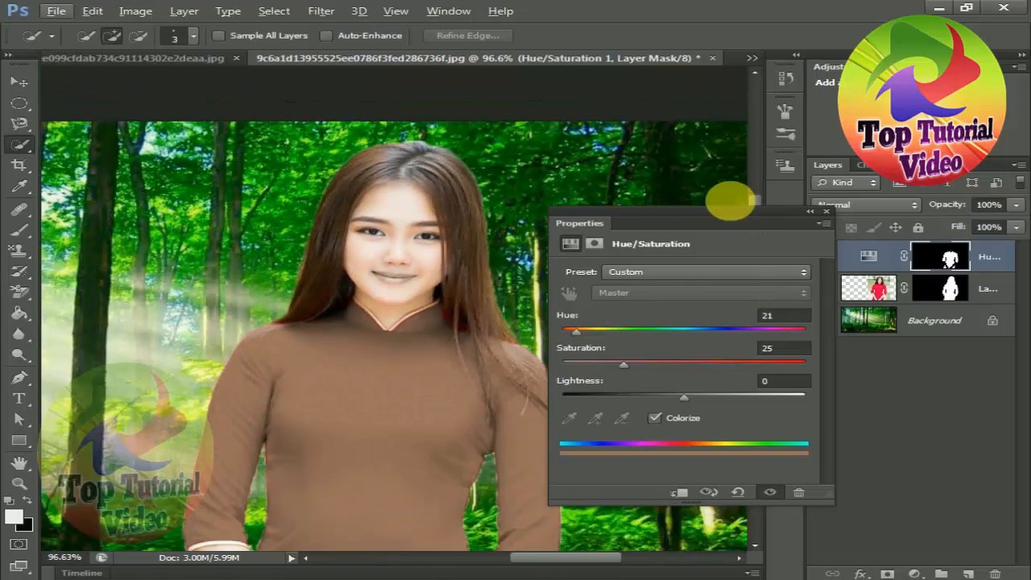
pyautogui.moveTo(727, 214); pyautogui.dragTo(719, 201)
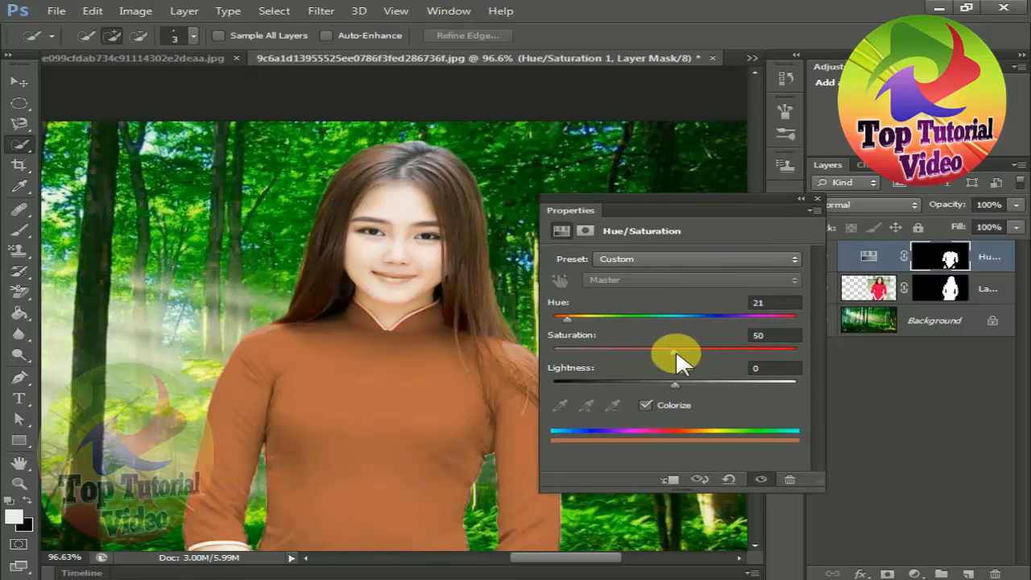
pyautogui.moveTo(676, 353); pyautogui.dragTo(692, 355)
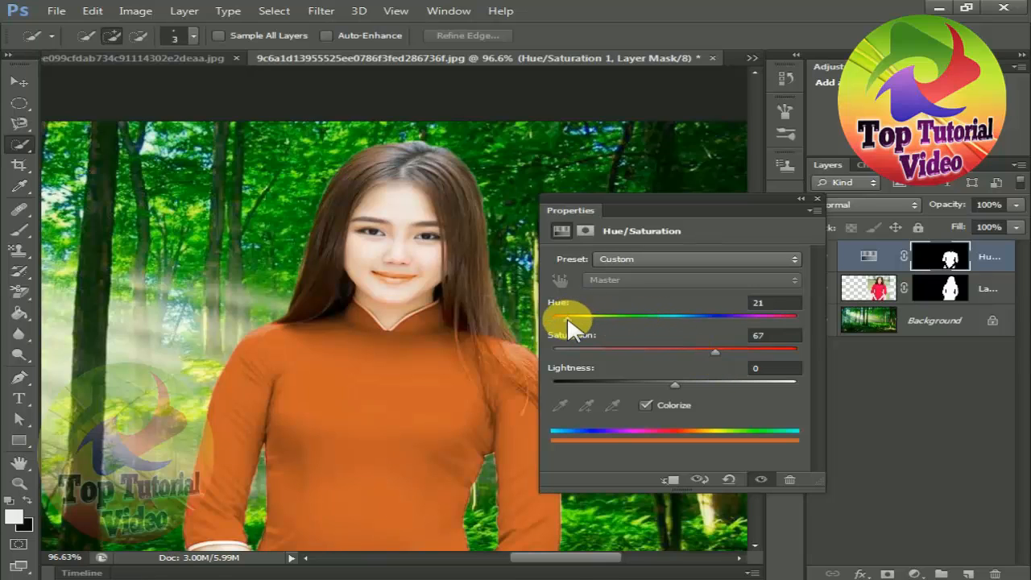
pyautogui.moveTo(567, 320); pyautogui.dragTo(717, 324)
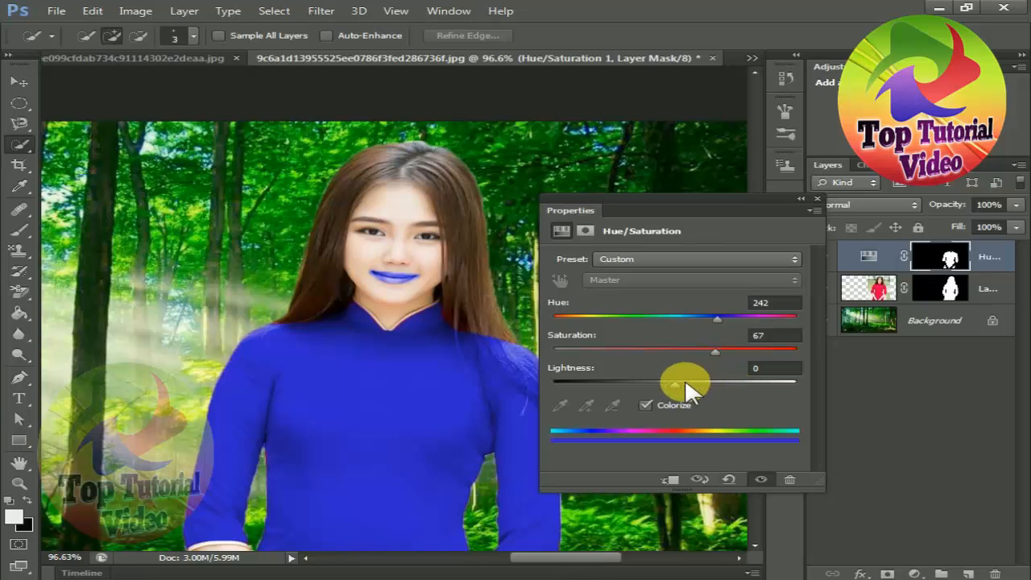
pyautogui.moveTo(680, 384); pyautogui.dragTo(724, 383)
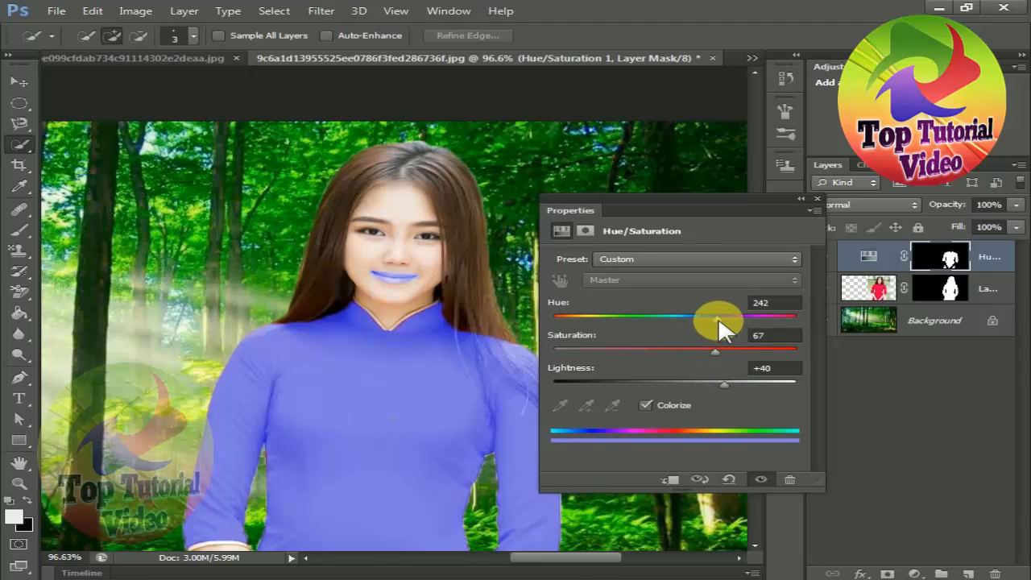
# Step: Recolor the dress and lips light blue with hue 196, saturation 80 and lightness +39
pyautogui.moveTo(718, 318); pyautogui.dragTo(763, 321)
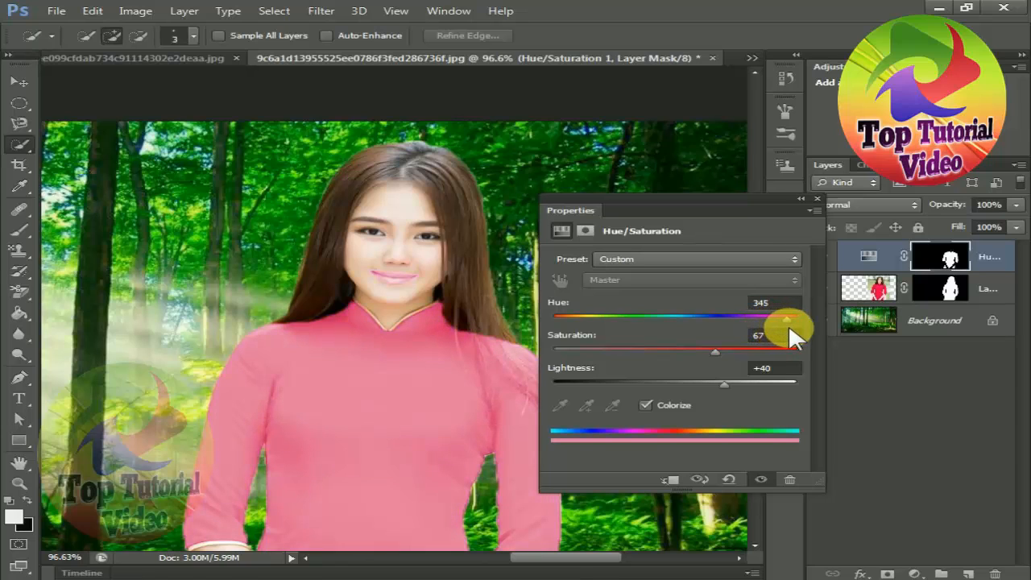
pyautogui.moveTo(789, 324); pyautogui.dragTo(685, 323)
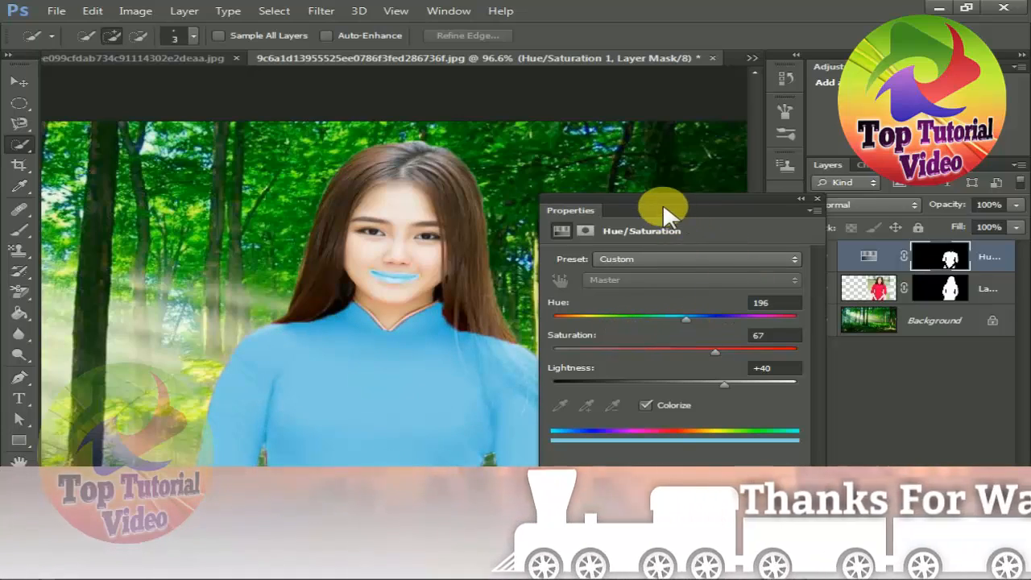
pyautogui.moveTo(661, 203); pyautogui.dragTo(653, 143)
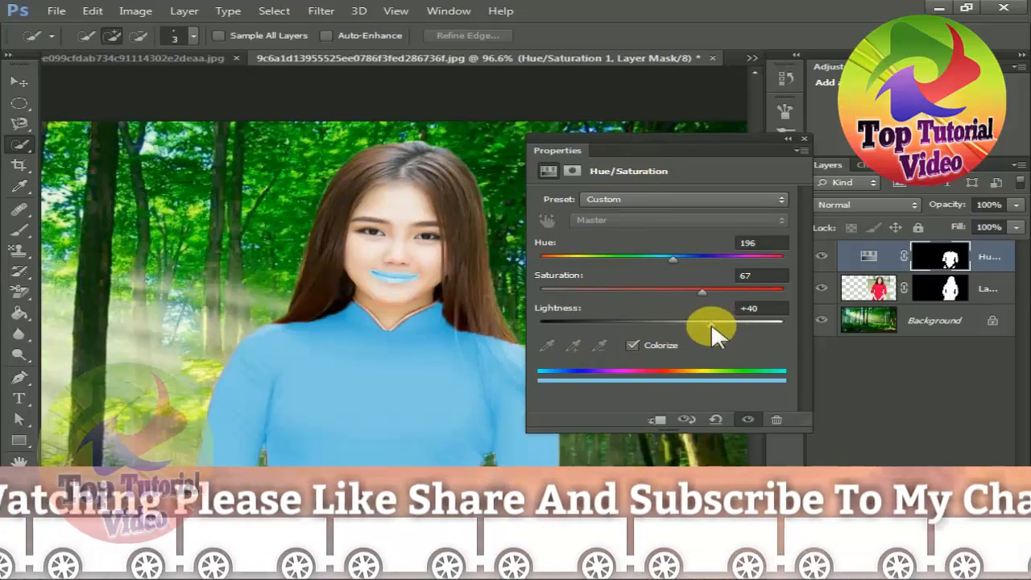
pyautogui.moveTo(712, 325); pyautogui.dragTo(676, 319)
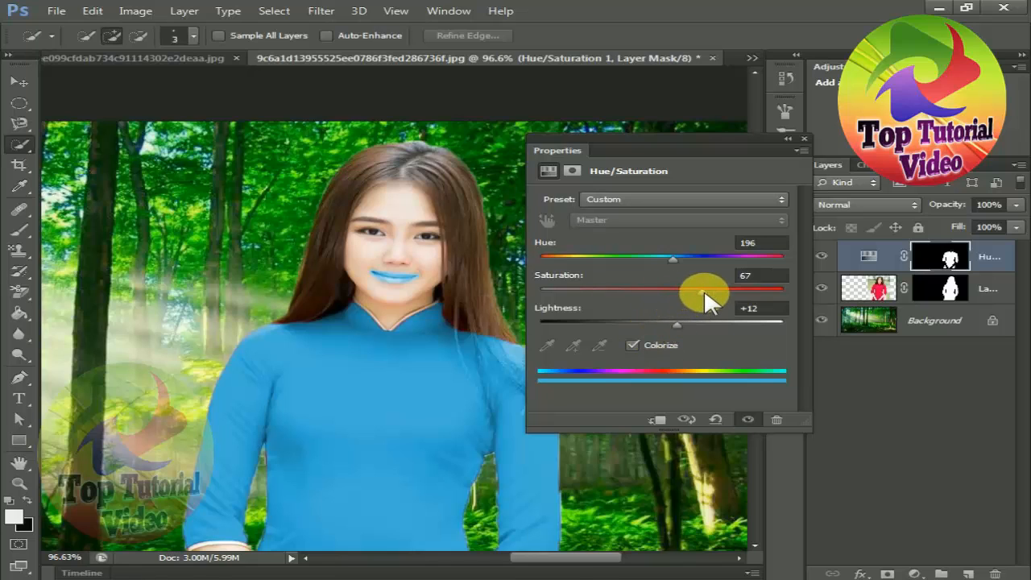
pyautogui.moveTo(704, 292); pyautogui.dragTo(734, 298)
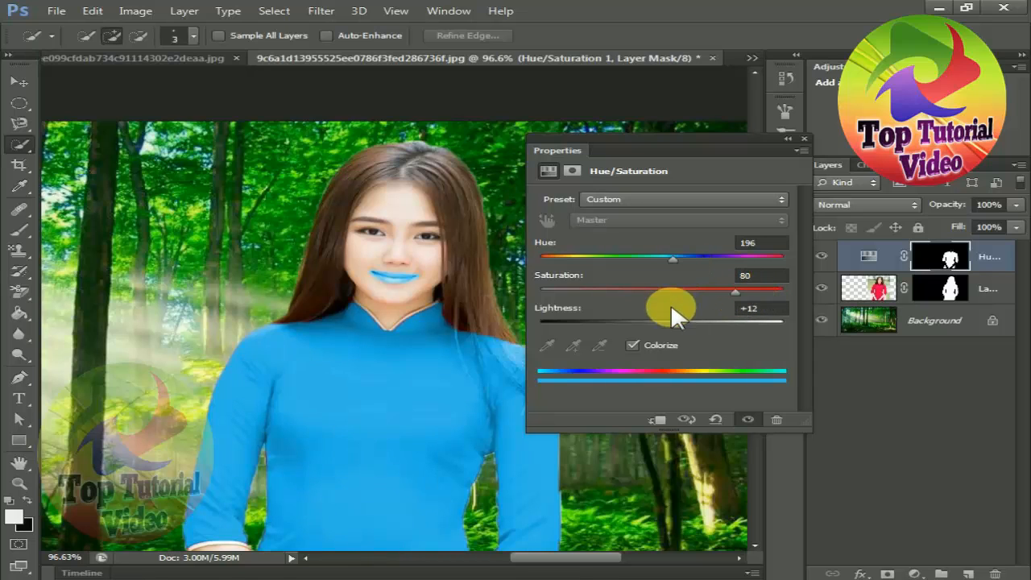
pyautogui.moveTo(680, 324); pyautogui.dragTo(708, 324)
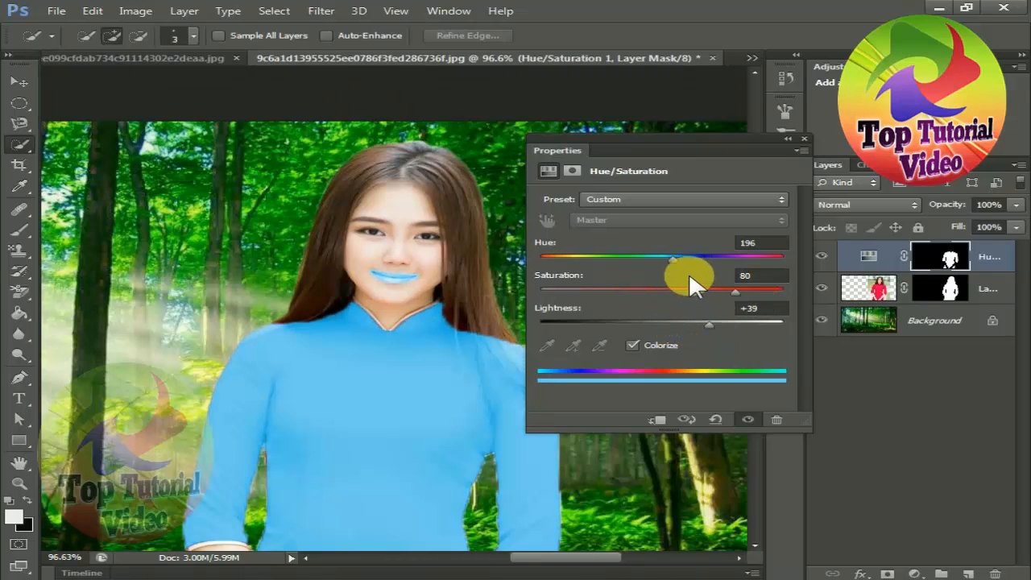
# Step: Recolor the dress and lips pink with hue 338 and saturation 96, and close the adjustment's properties
pyautogui.moveTo(673, 260); pyautogui.dragTo(541, 256)
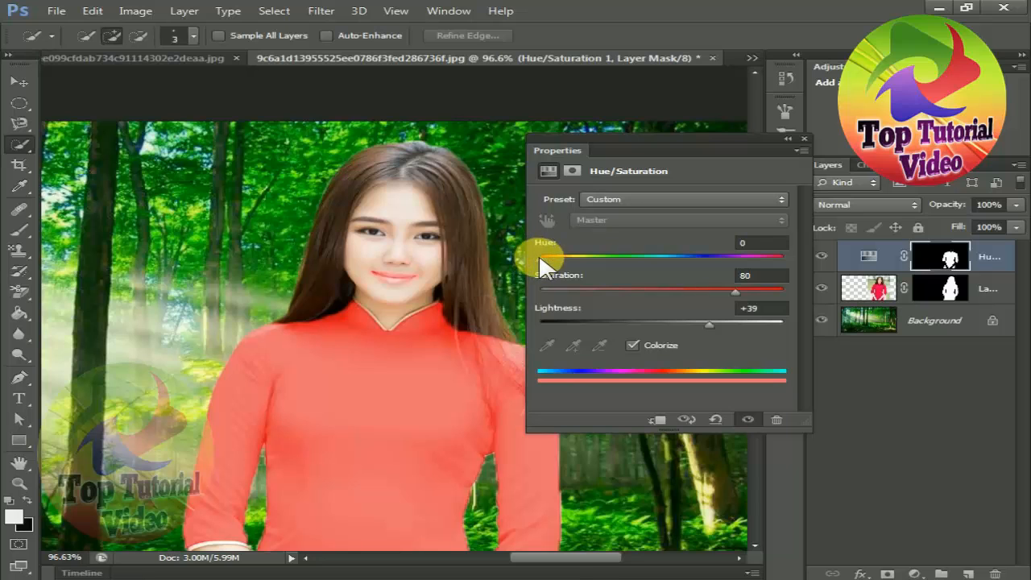
pyautogui.moveTo(540, 260); pyautogui.dragTo(705, 283)
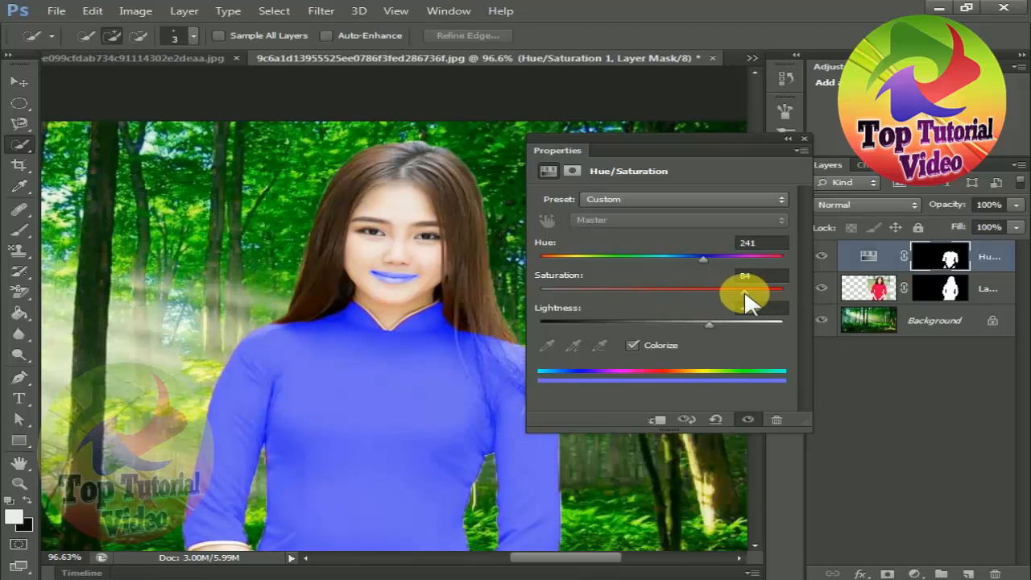
pyautogui.moveTo(699, 266); pyautogui.dragTo(765, 269)
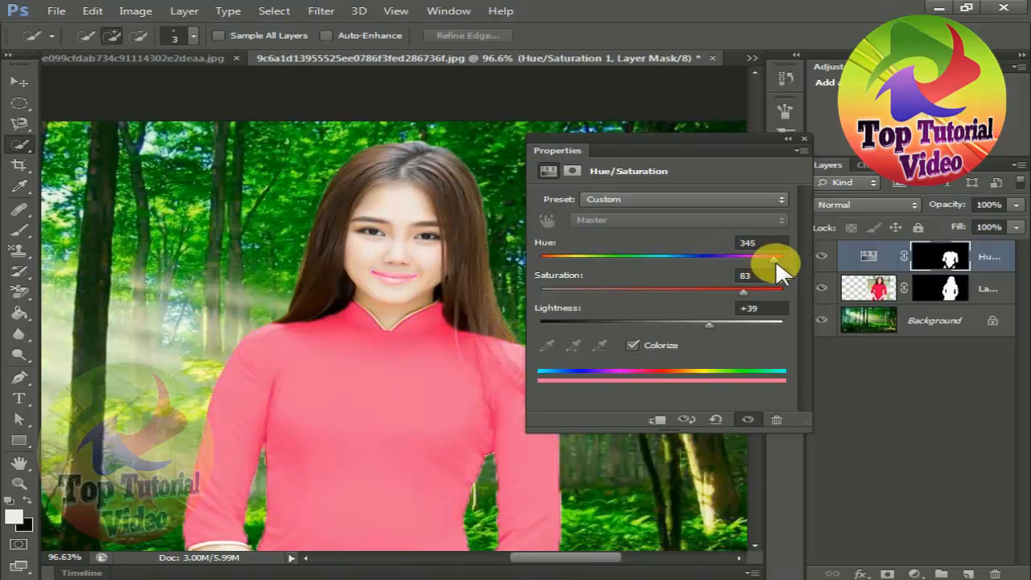
pyautogui.moveTo(774, 260); pyautogui.dragTo(761, 260)
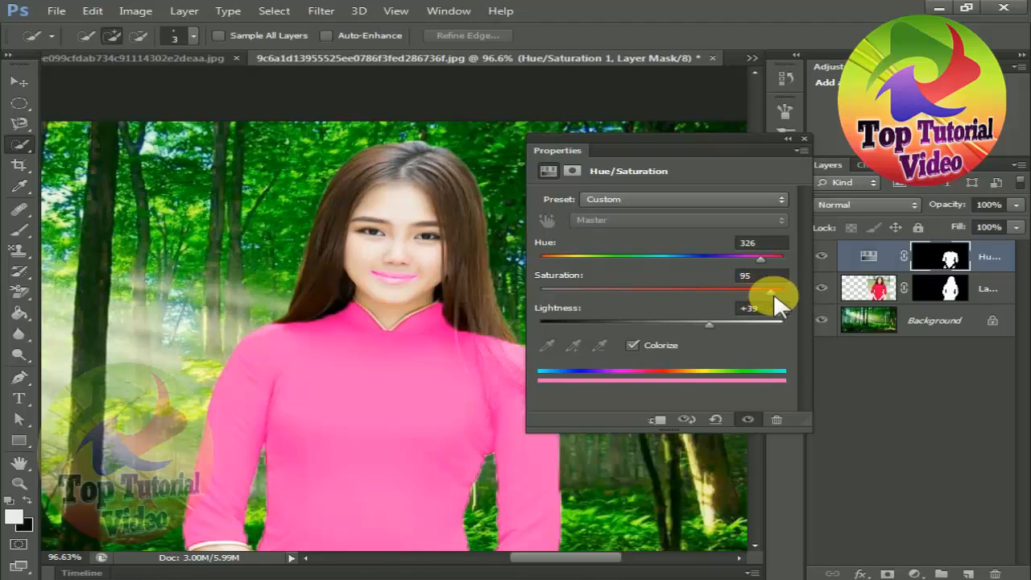
pyautogui.moveTo(763, 260); pyautogui.dragTo(769, 260)
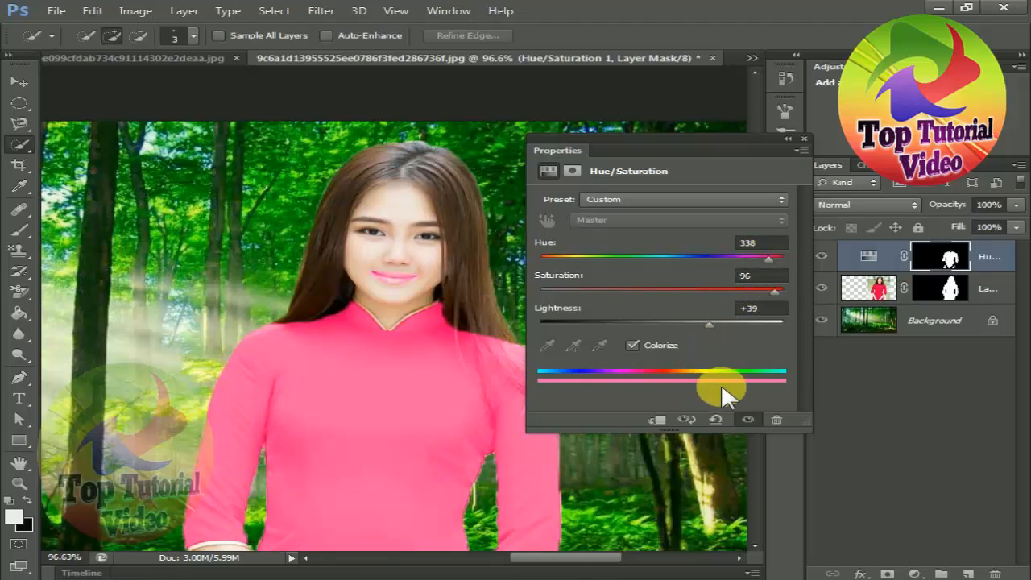
pyautogui.click(799, 135)
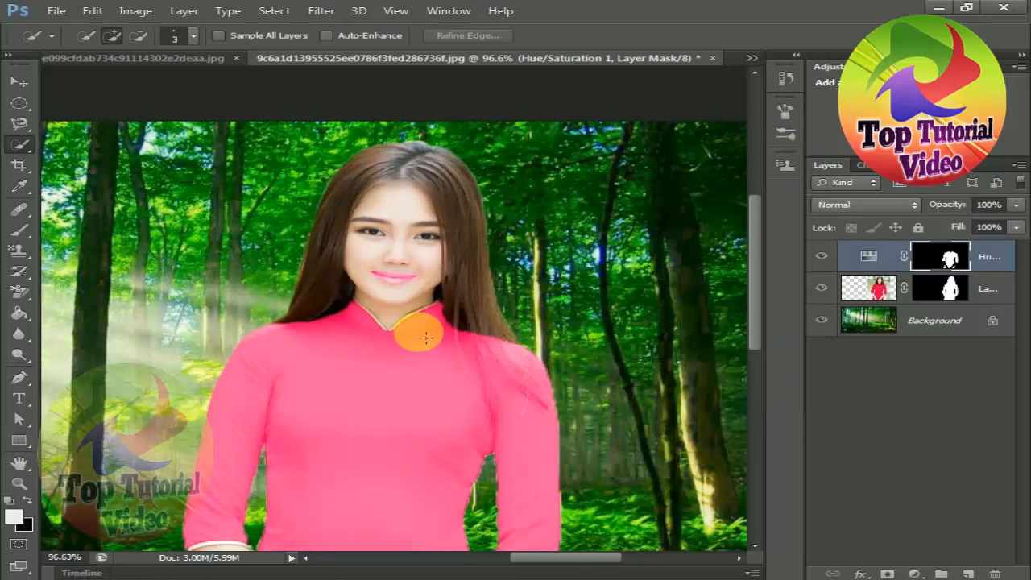
pyautogui.scroll(5, 373, 251)
pyautogui.scroll(6, 401, 288)
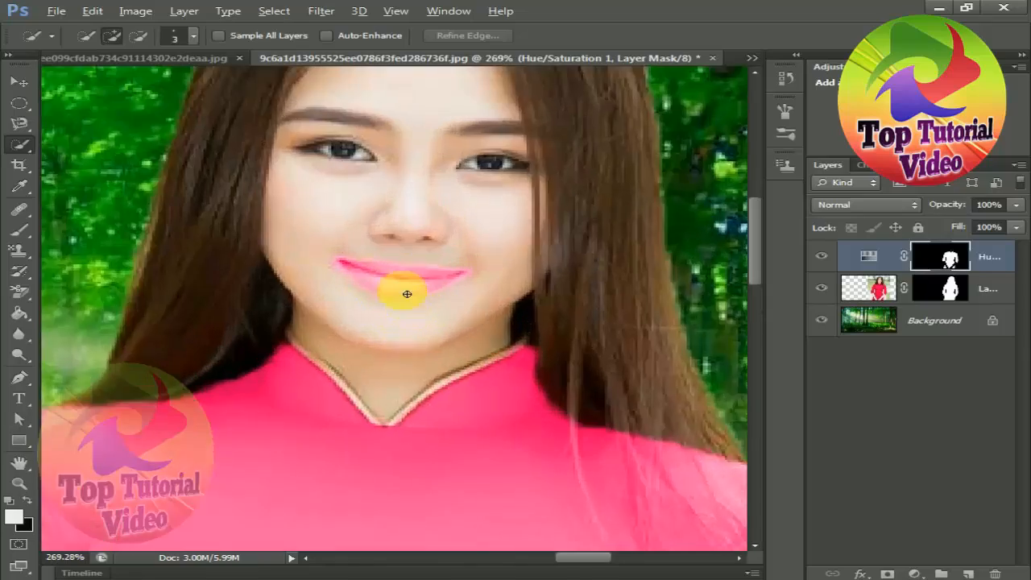
# Step: Paint white along the lips and their edges on the Hue/Saturation layer mask with a soft 14 px brush at 0% hardness
pyautogui.scroll(-1, 419, 258)
pyautogui.scroll(-1, 419, 258)
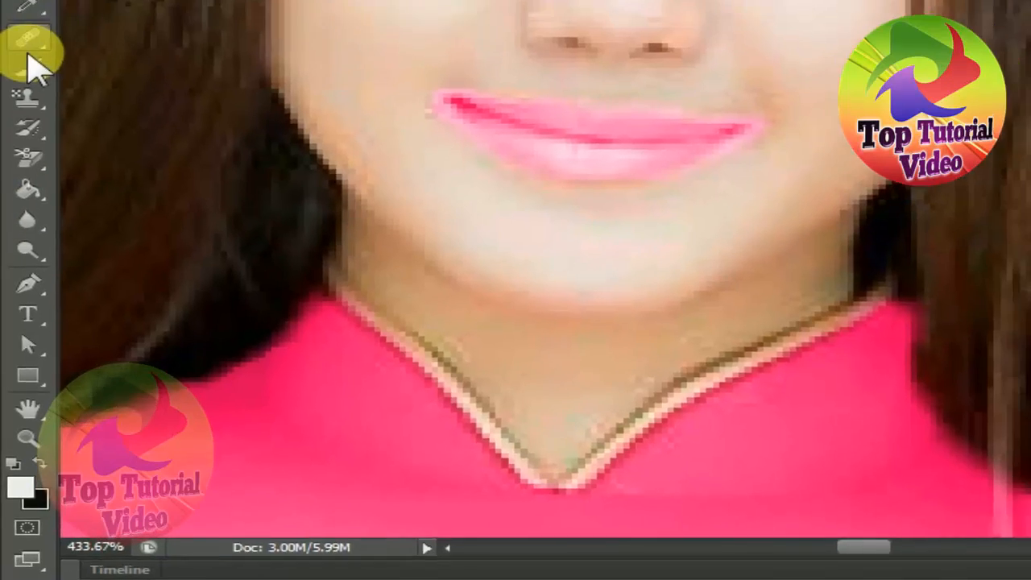
pyautogui.click(28, 60)
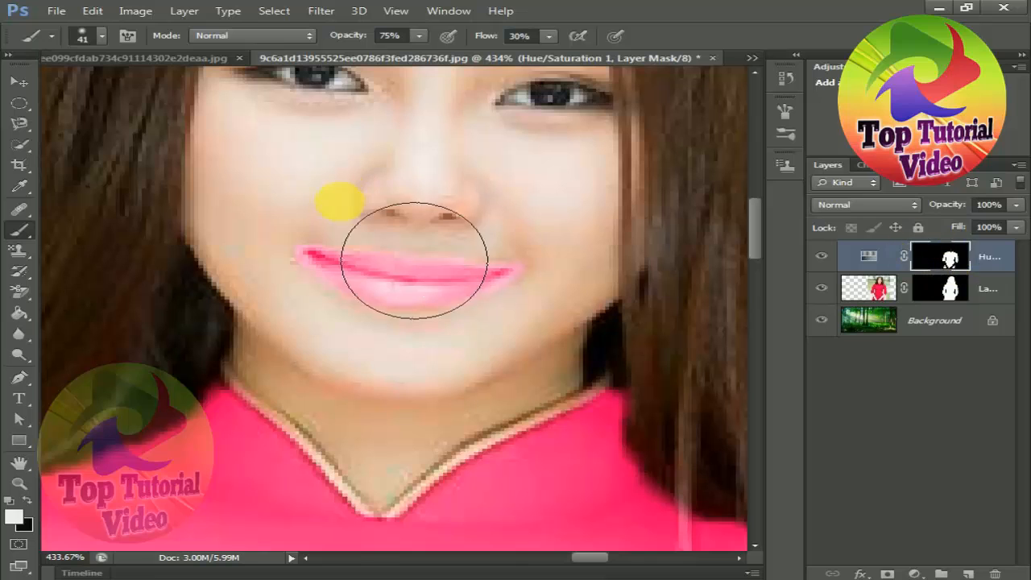
pyautogui.click(103, 37)
pyautogui.moveTo(69, 85); pyautogui.dragTo(43, 86)
pyautogui.click(45, 159)
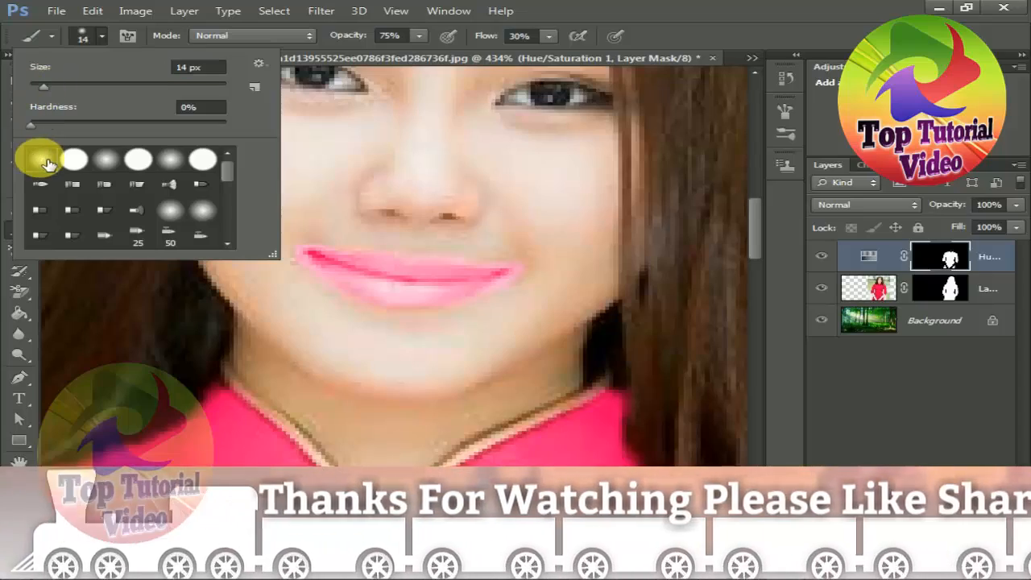
pyautogui.click(339, 258)
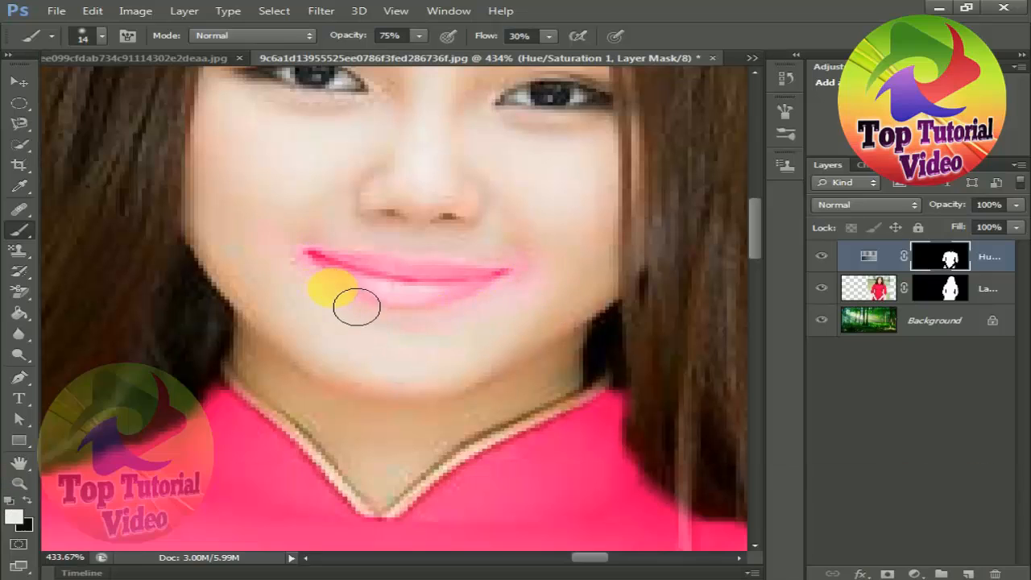
pyautogui.moveTo(331, 288)
pyautogui.mouseDown()
pyautogui.moveTo(380, 317)
pyautogui.moveTo(293, 252)
pyautogui.moveTo(391, 246)
pyautogui.mouseUp()
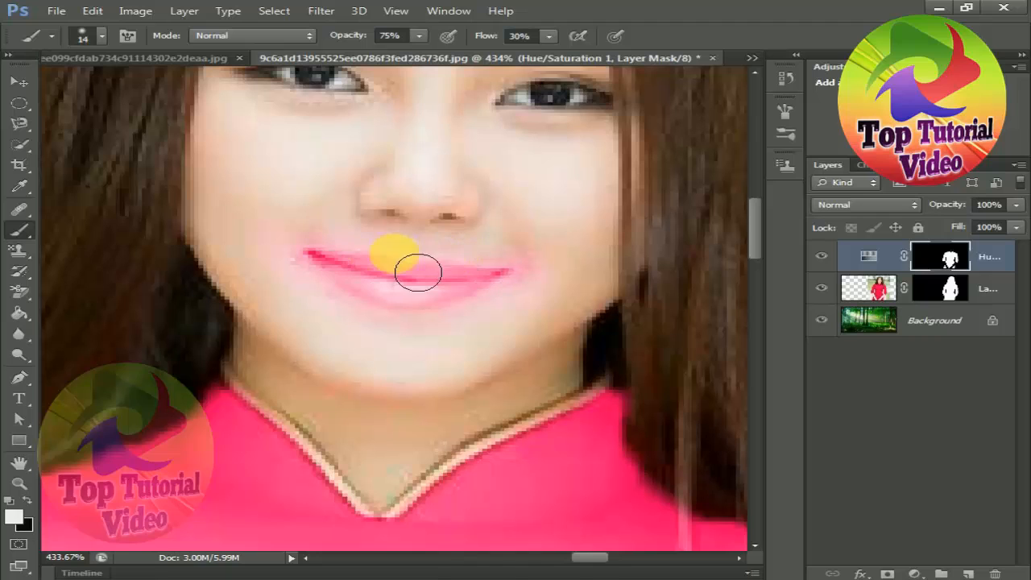
# Step: Soften the edges of the pink color around the lips on the Hue/Saturation mask with the Blur tool
pyautogui.click(19, 334)
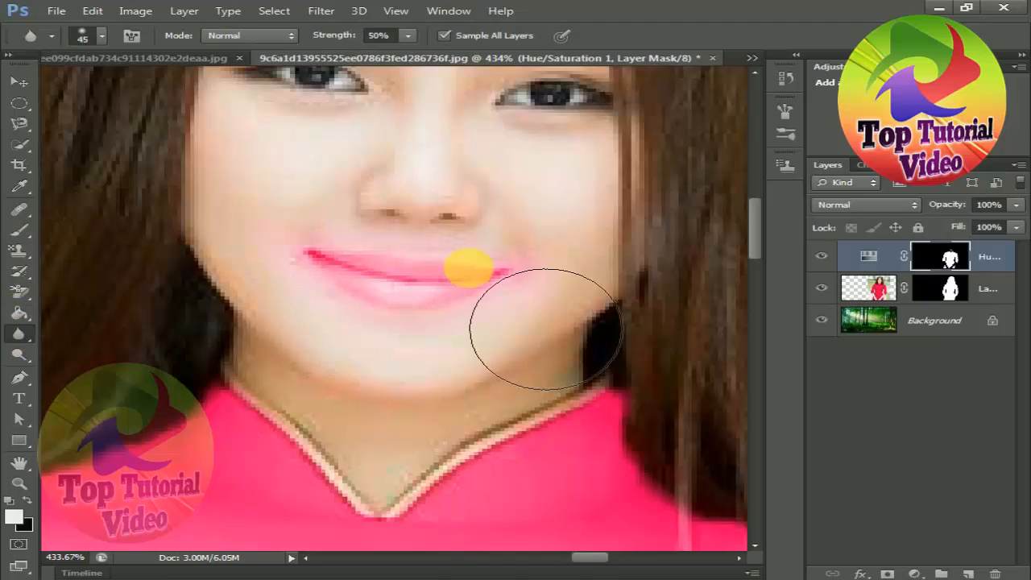
pyautogui.moveTo(545, 329)
pyautogui.mouseDown()
pyautogui.moveTo(413, 323)
pyautogui.moveTo(572, 328)
pyautogui.moveTo(401, 335)
pyautogui.moveTo(426, 356)
pyautogui.moveTo(418, 359)
pyautogui.moveTo(363, 340)
pyautogui.moveTo(537, 389)
pyautogui.moveTo(587, 342)
pyautogui.moveTo(609, 353)
pyautogui.moveTo(554, 337)
pyautogui.moveTo(592, 322)
pyautogui.moveTo(340, 301)
pyautogui.moveTo(454, 298)
pyautogui.moveTo(342, 309)
pyautogui.moveTo(398, 325)
pyautogui.moveTo(345, 320)
pyautogui.moveTo(326, 336)
pyautogui.moveTo(297, 335)
pyautogui.moveTo(345, 319)
pyautogui.mouseUp()
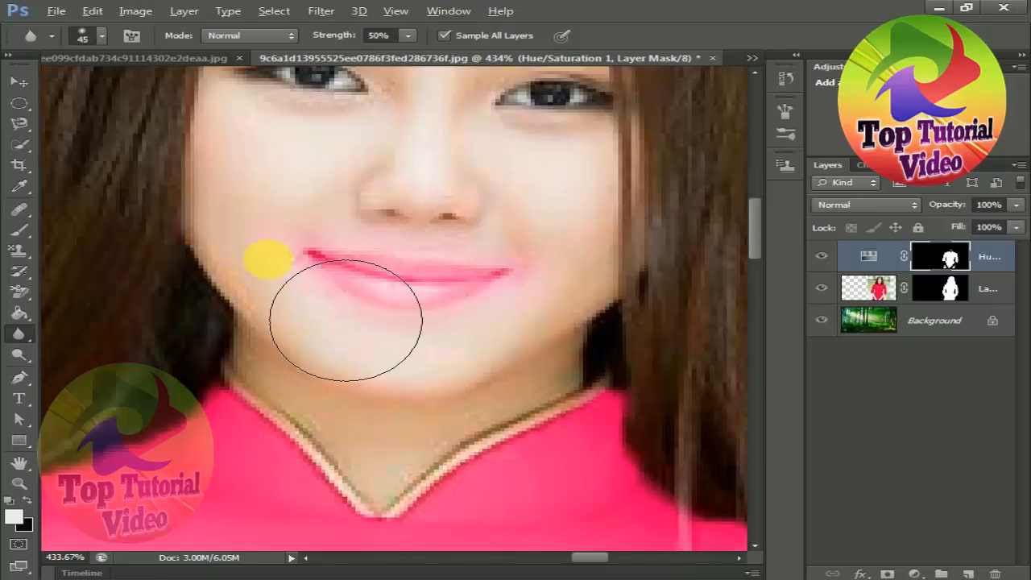
pyautogui.scroll(-10, 345, 320)
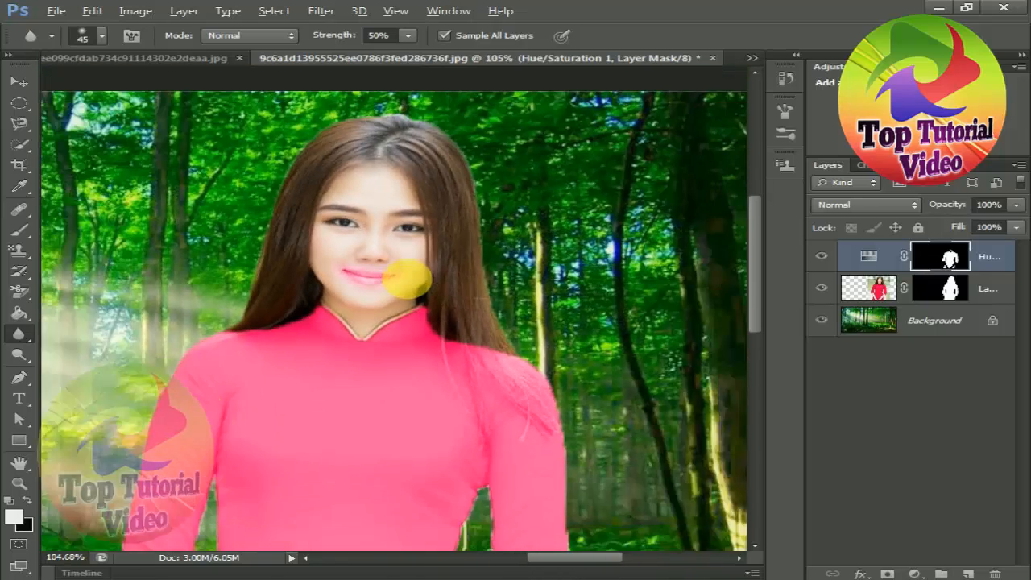
pyautogui.scroll(-2, 406, 278)
pyautogui.scroll(-2, 488, 481)
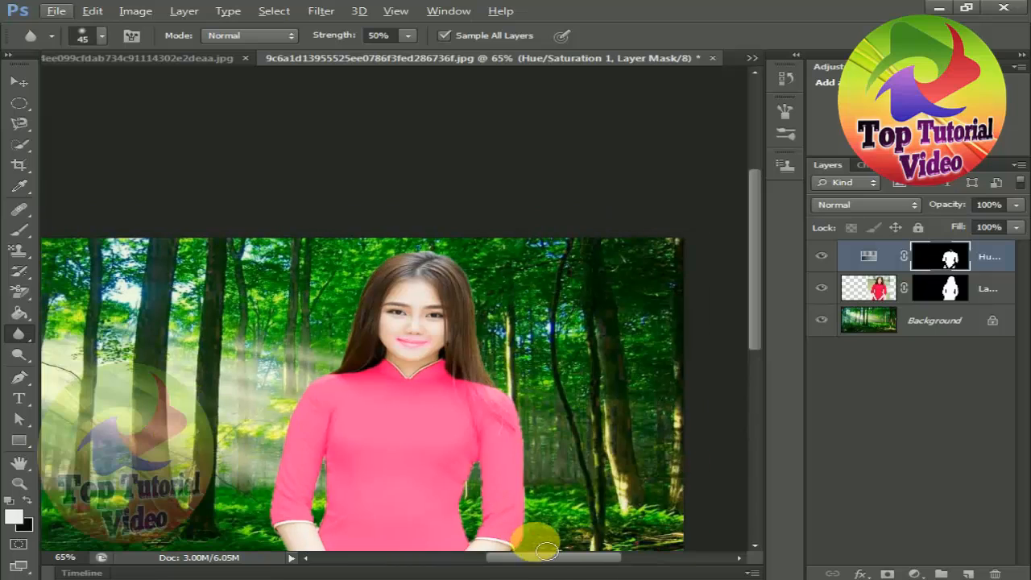
pyautogui.moveTo(755, 293)
pyautogui.mouseDown()
pyautogui.moveTo(775, 335)
pyautogui.moveTo(764, 341)
pyautogui.mouseUp()
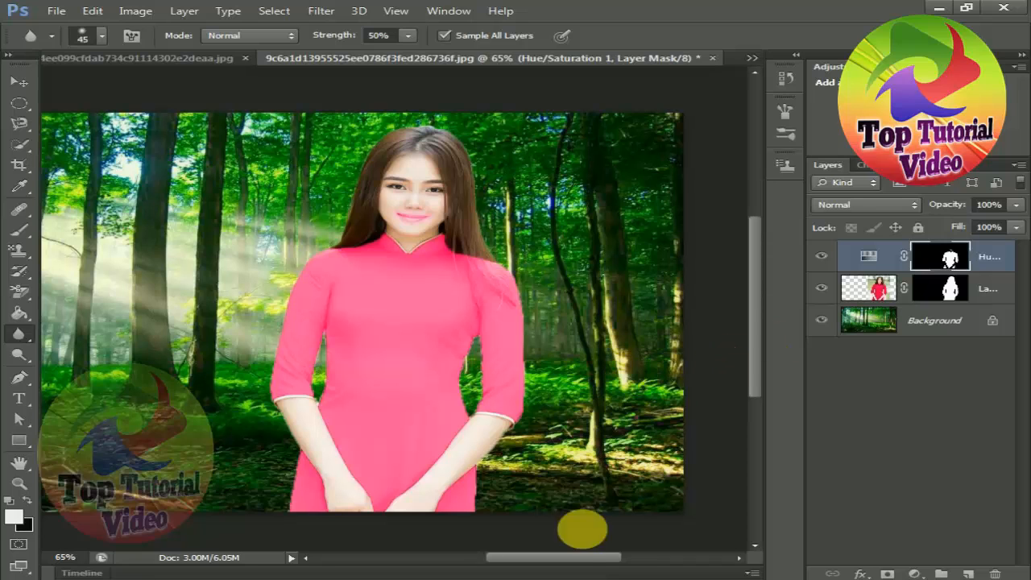
pyautogui.moveTo(569, 562); pyautogui.dragTo(532, 561)
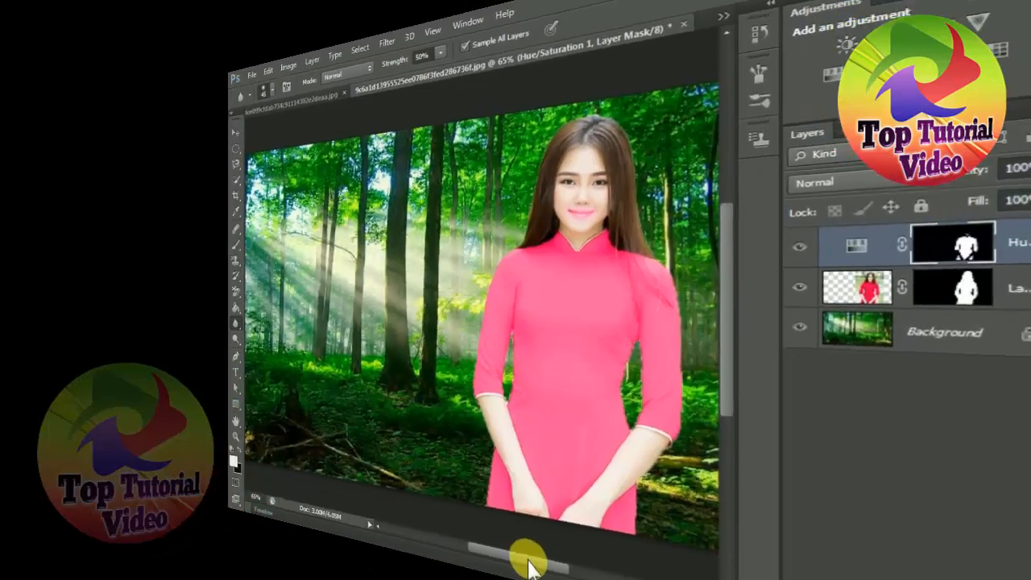